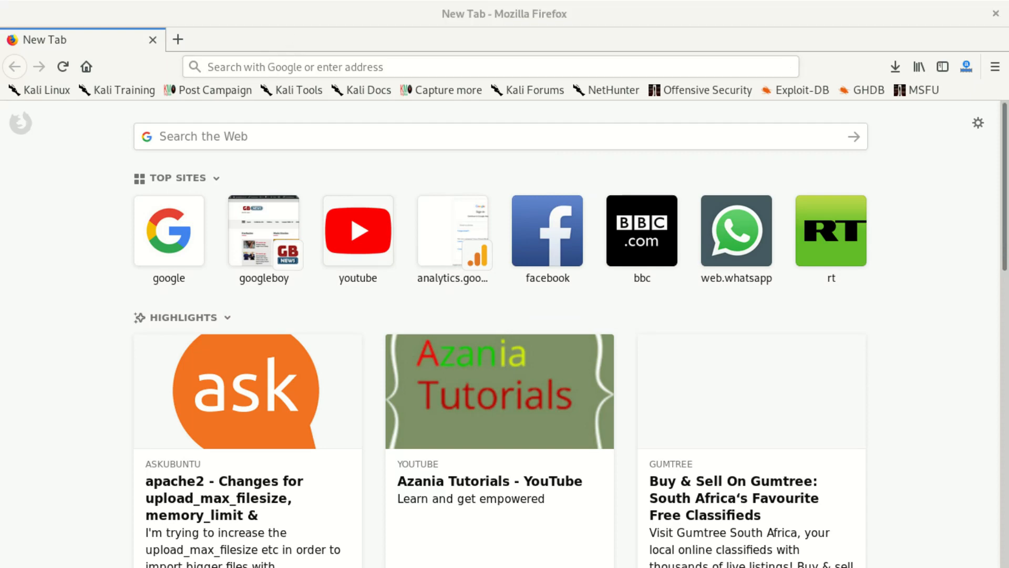
Switch to the terminal and start the Apache web server with service apache2 start
drag(1008, 71, 168, 5)
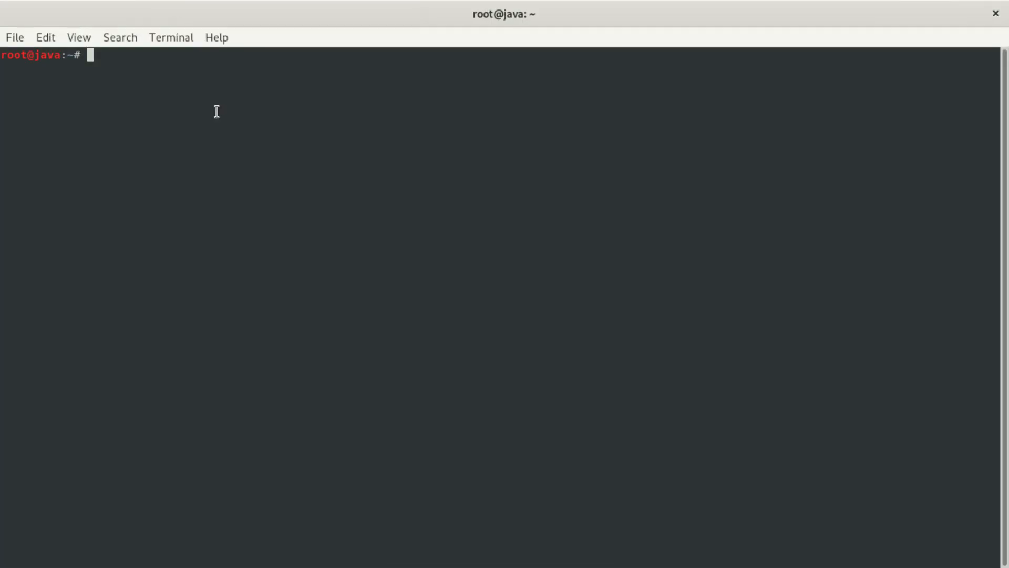
text(s)
key(BackSpace)
text(service apache2 restart)
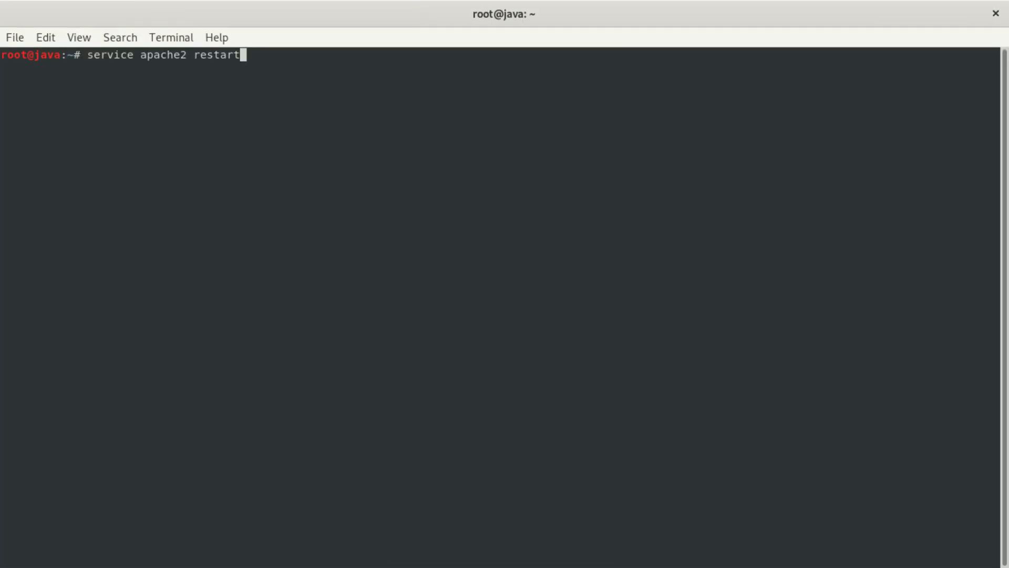
key(BackSpace)
key(BackSpace)
key(BackSpace)
key(BackSpace)
key(BackSpace)
key(BackSpace)
key(BackSpace)
text(start)
key(Return)
Reuse the previous terminal command to start the database server with service mysql start
key(Up)
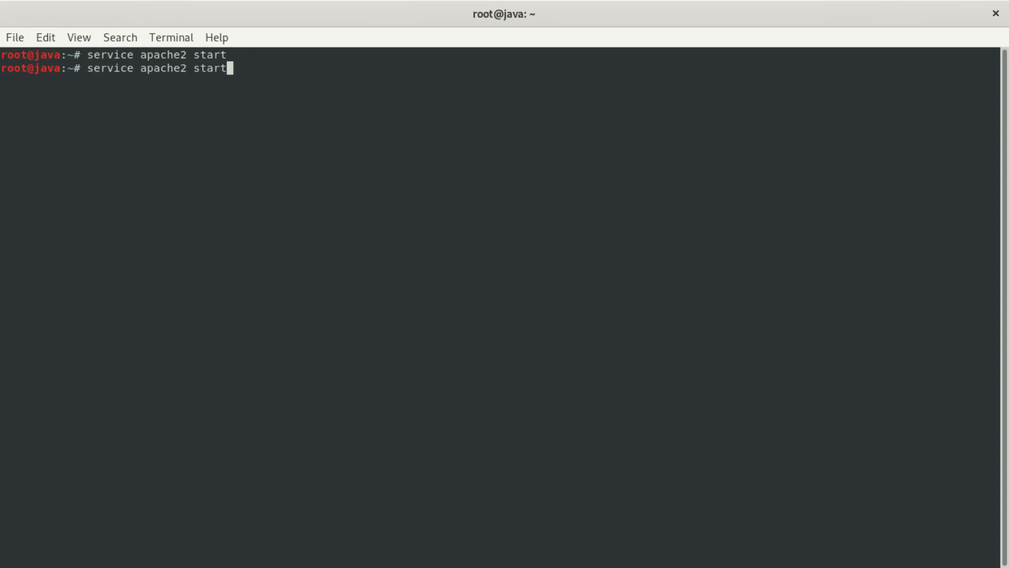
key(Left)
key(Left)
key(Left)
key(Left)
key(Left)
key(Left)
key(Left)
key(BackSpace)
key(BackSpace)
key(BackSpace)
key(BackSpace)
key(BackSpace)
key(BackSpace)
key(BackSpace)
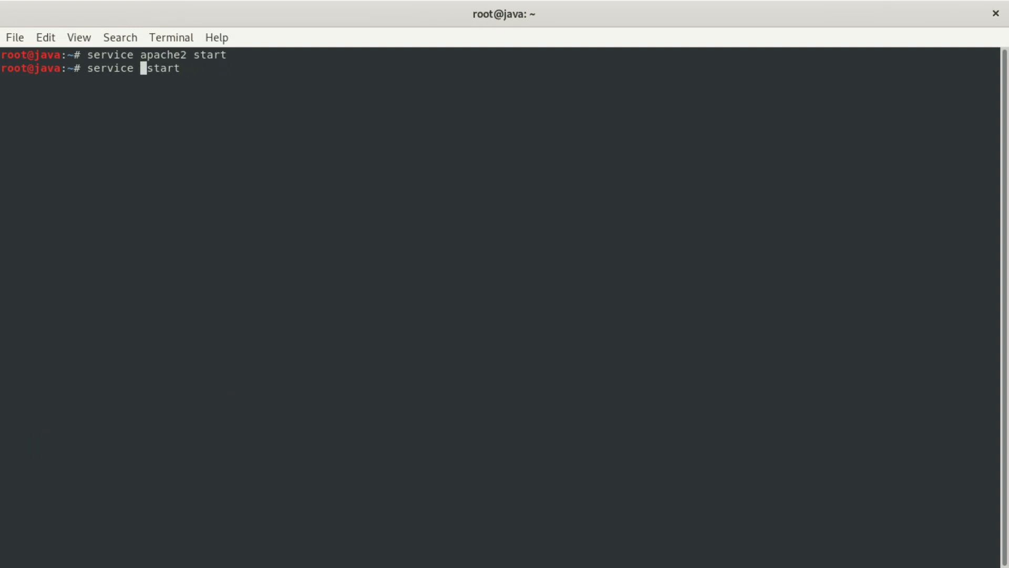
text(mysql)
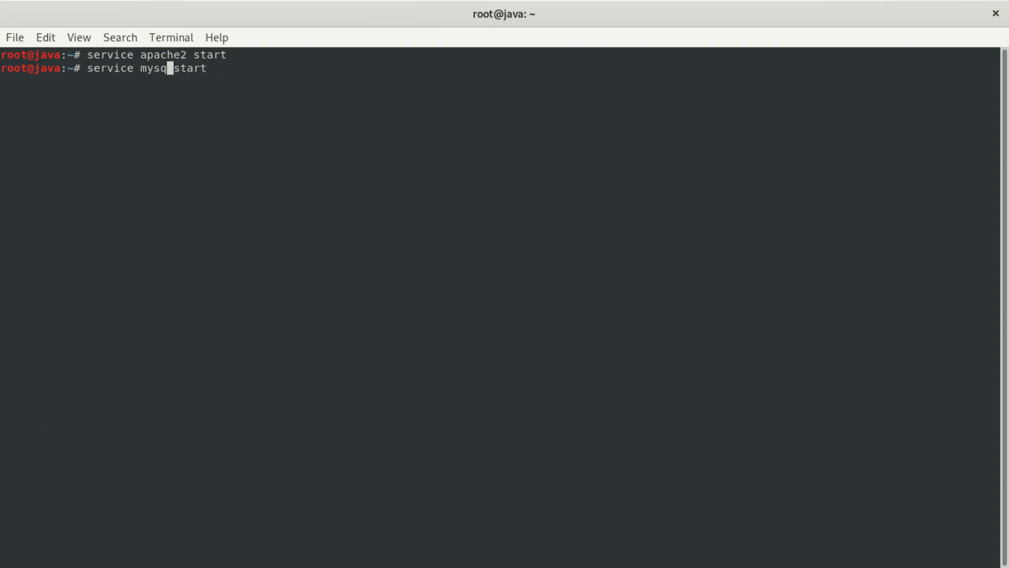
key(Return)
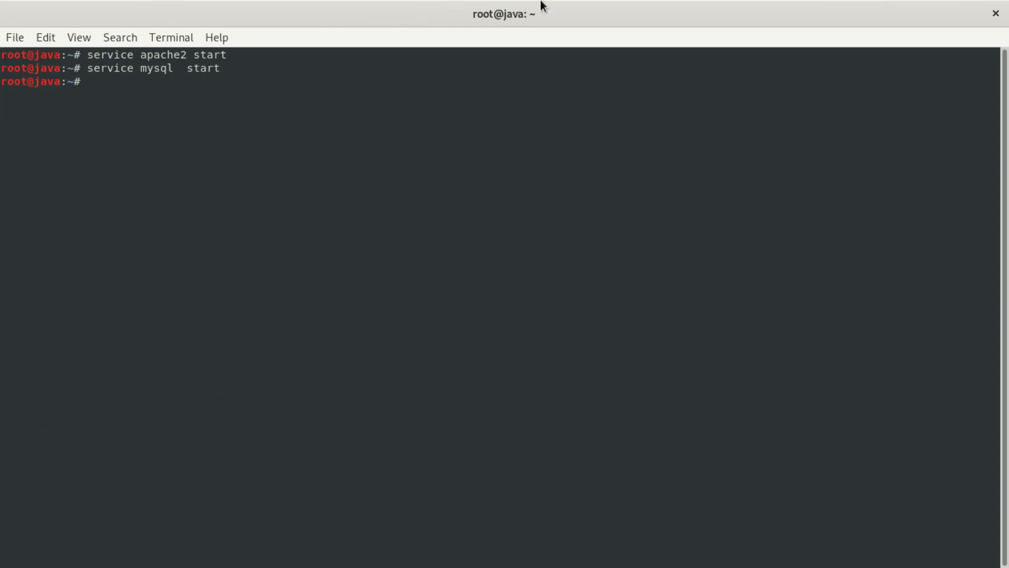
Switch to Firefox and open localhost/phpmyadmin/
drag(794, 8, 1008, 263)
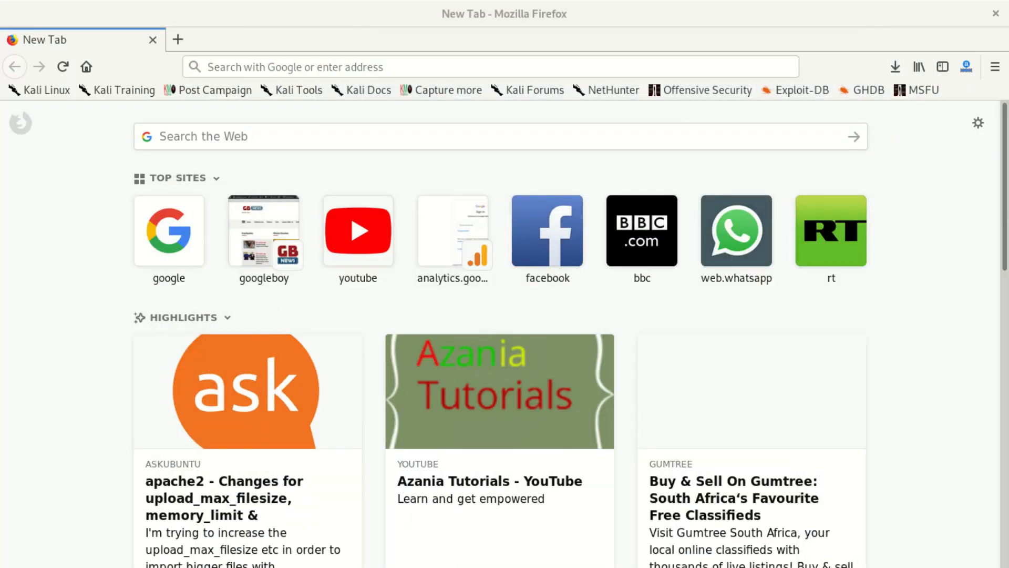
click(242, 65)
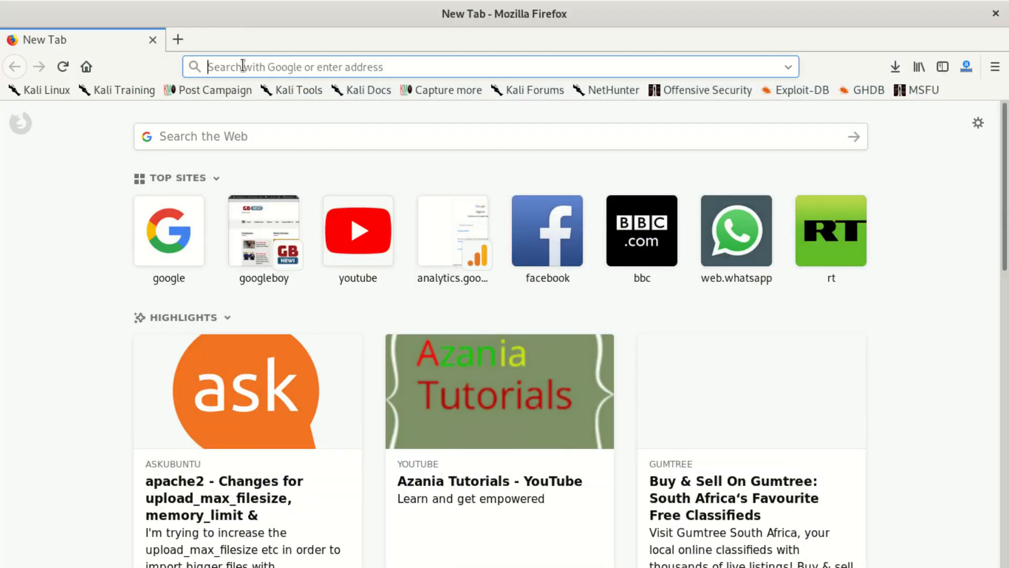
text(localhost/)
key(Right)
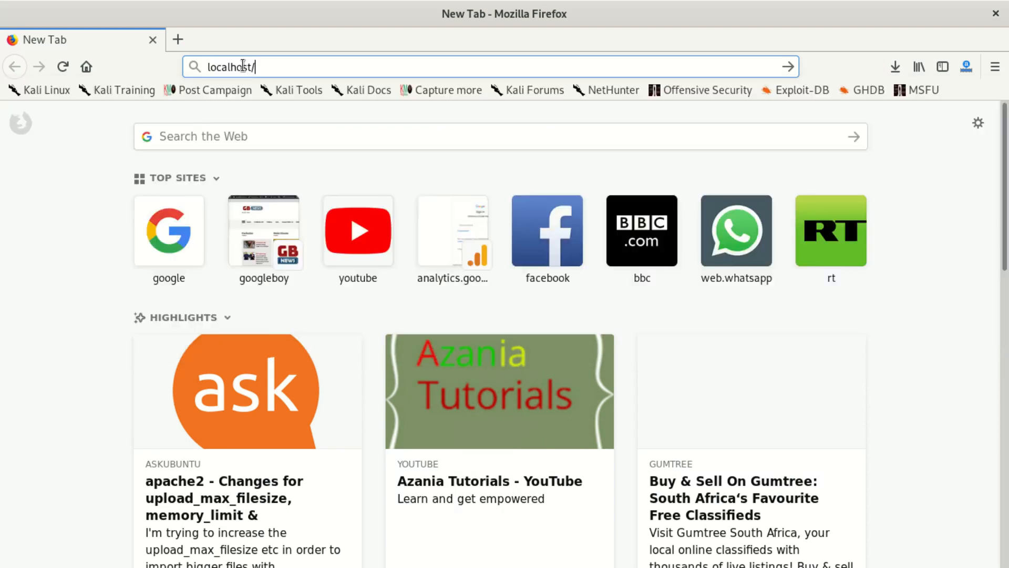
text(phpmyadmin/)
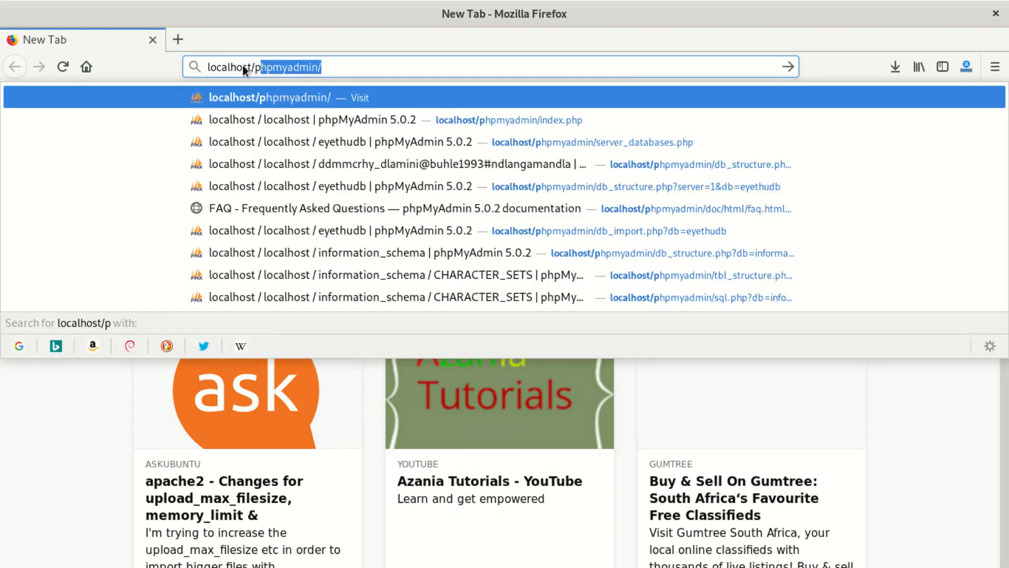
key(Return)
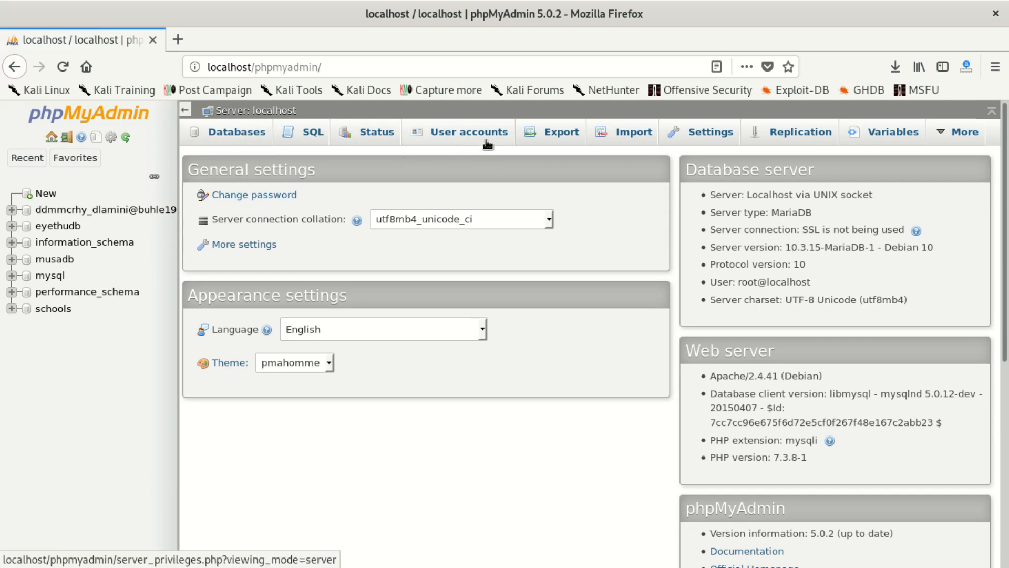
Try to import localhost.sql from the Downloads folder into the current server and read the response
click(623, 133)
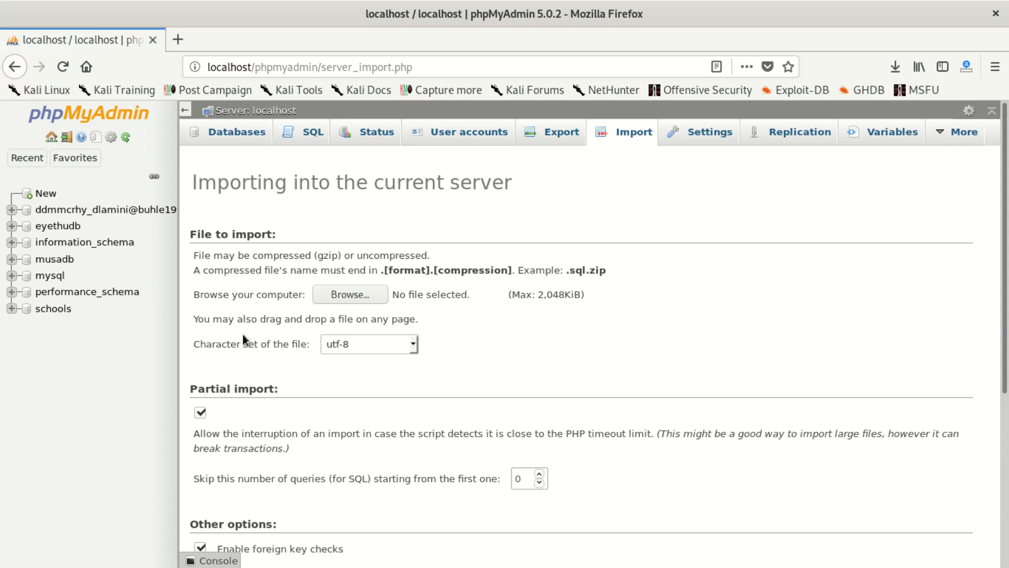
drag(355, 282, 350, 282)
click(345, 292)
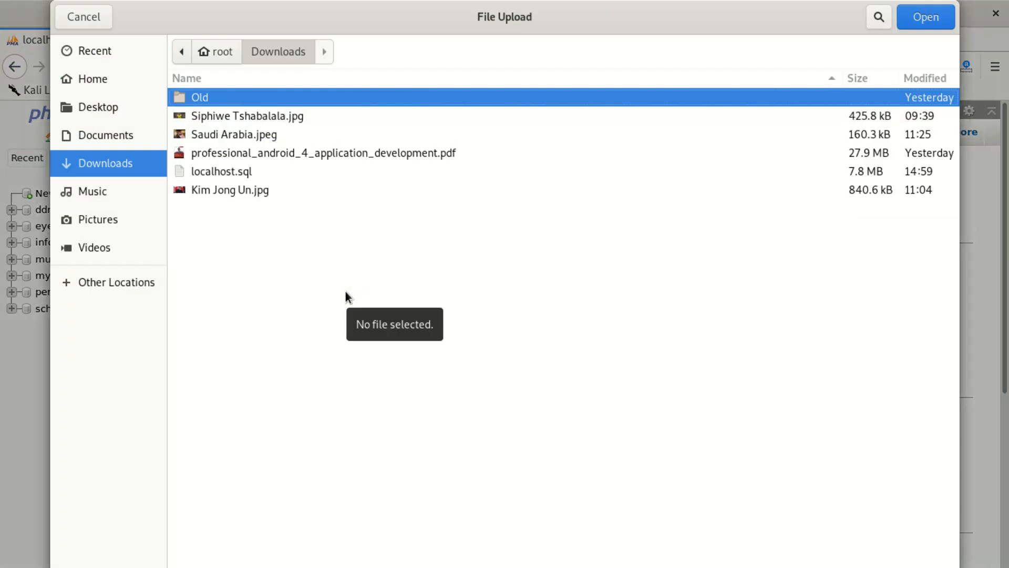
click(247, 165)
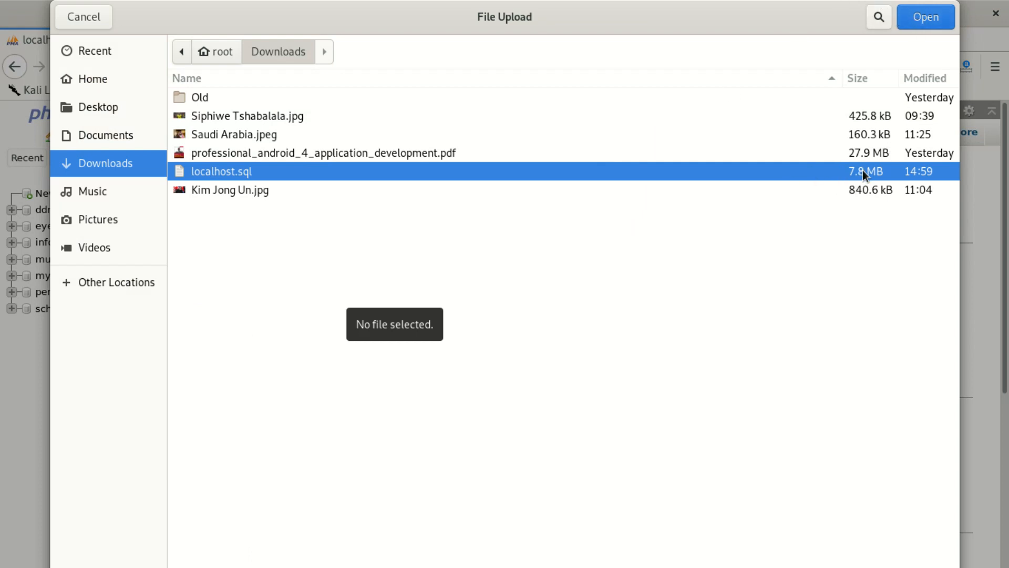
click(912, 17)
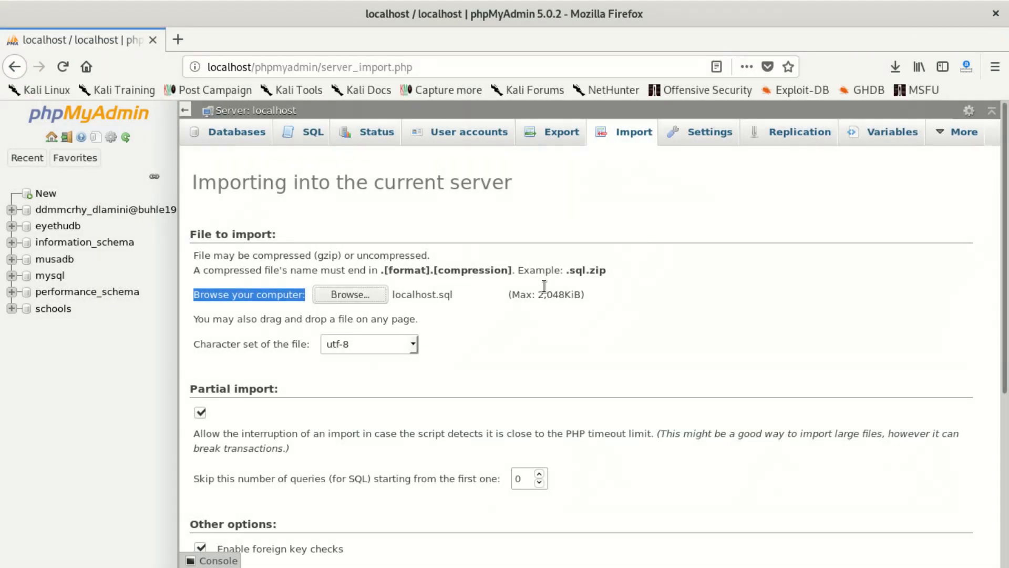
scroll(824, 374, down, 5)
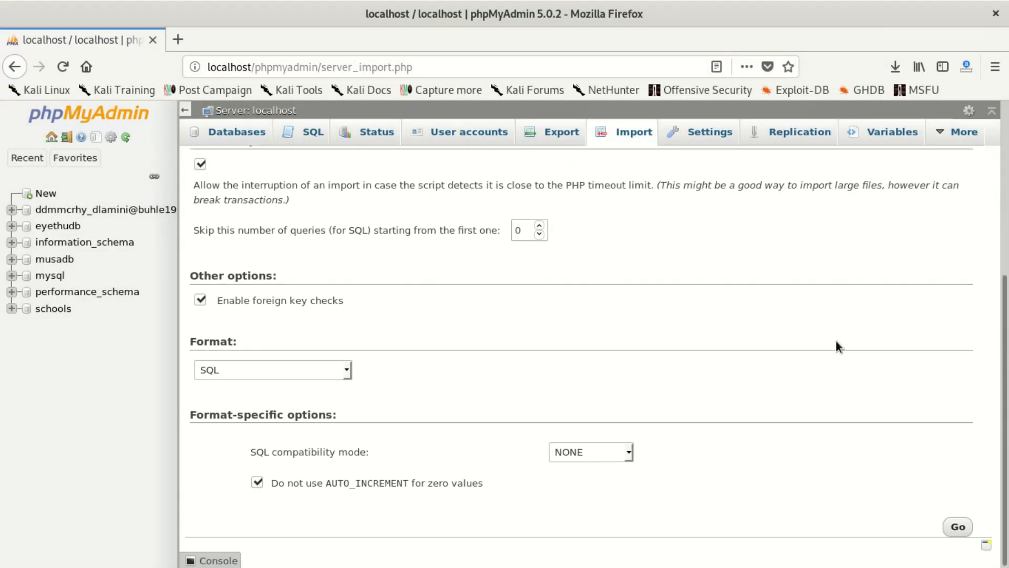
click(964, 527)
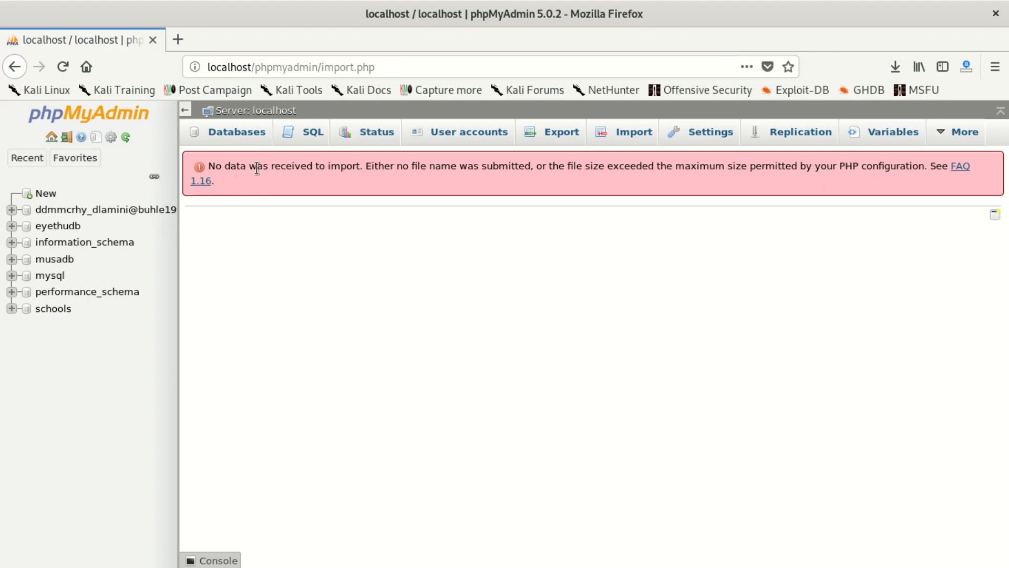
drag(327, 167, 446, 160)
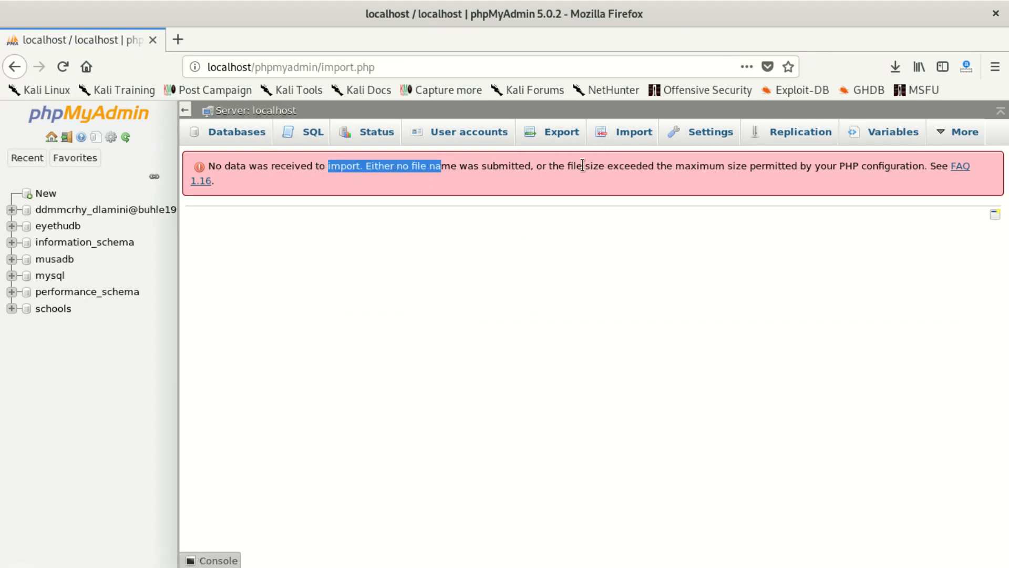
drag(630, 166, 727, 179)
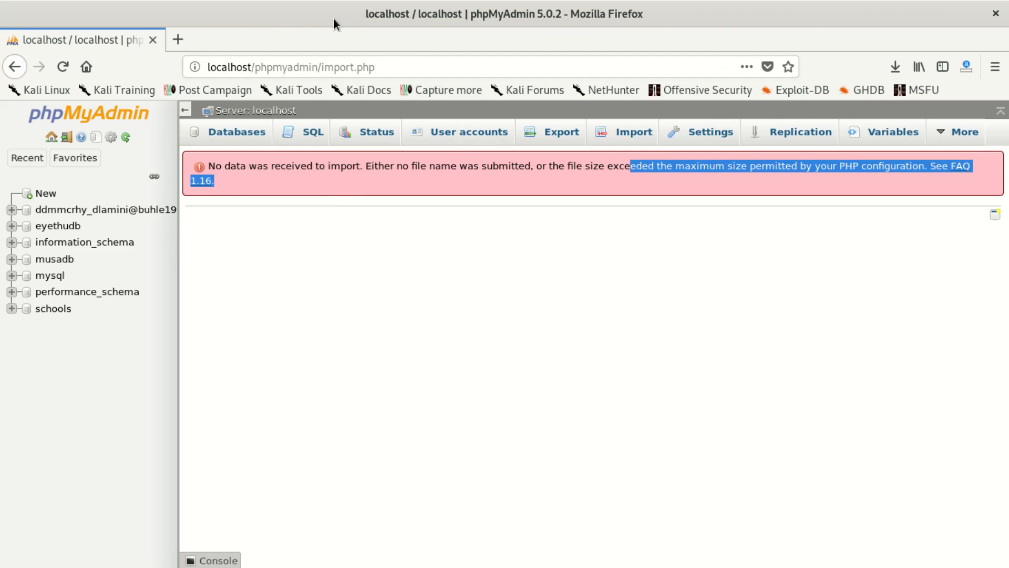
Switch to the file manager and open the etc folder in the computer's root directory
drag(330, 16, 223, 5)
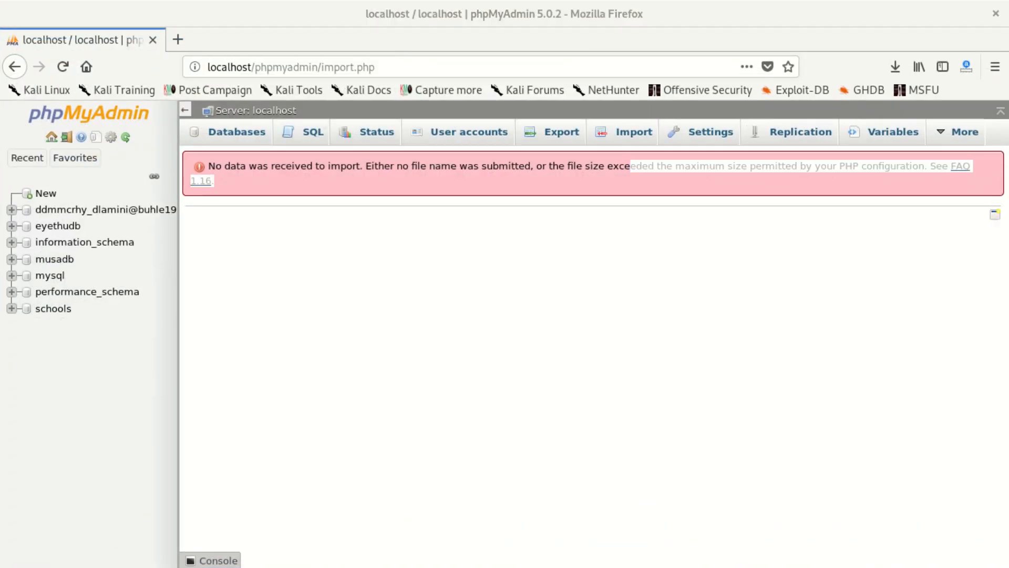
drag(1008, 87, 140, 5)
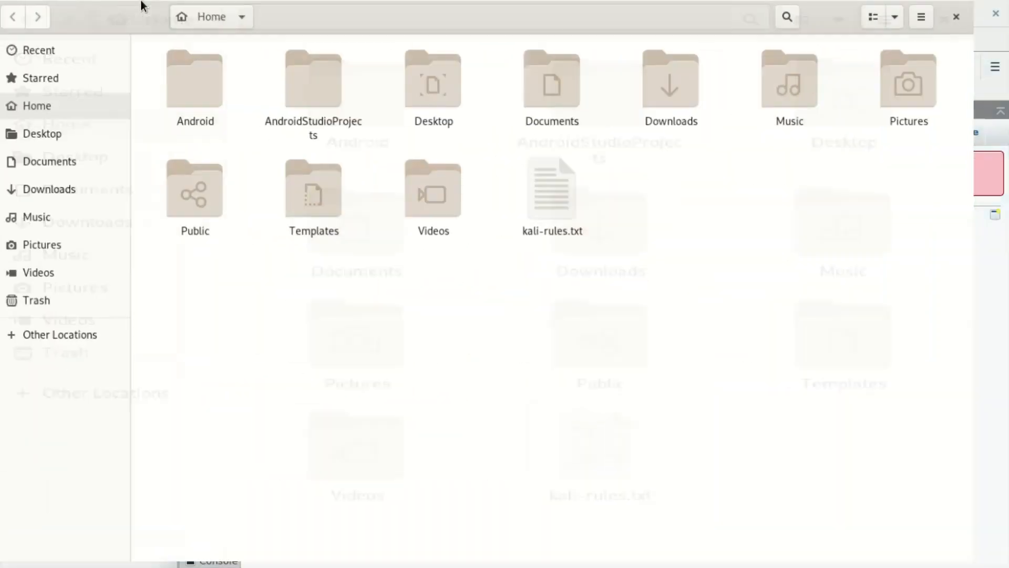
click(61, 338)
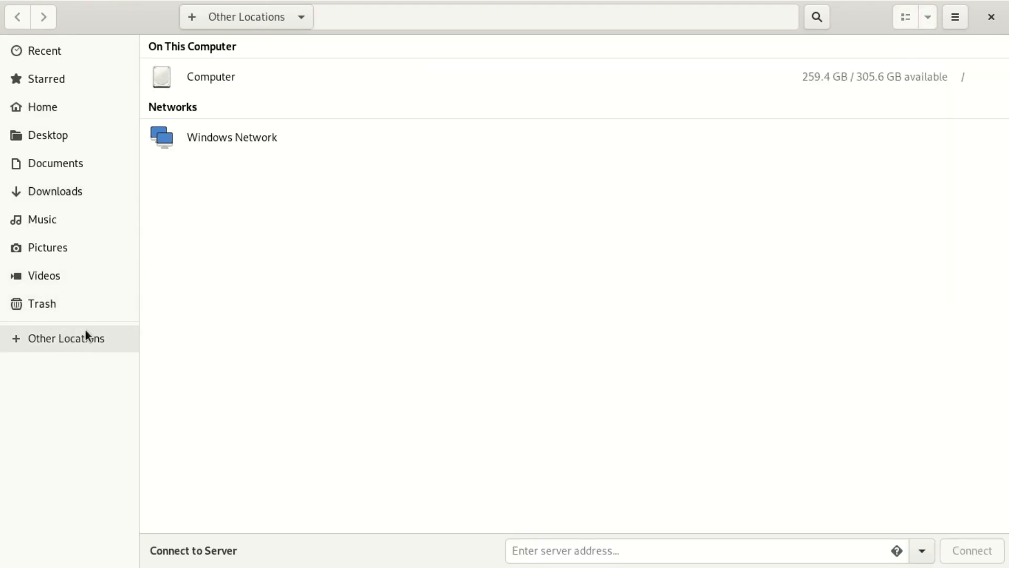
click(219, 75)
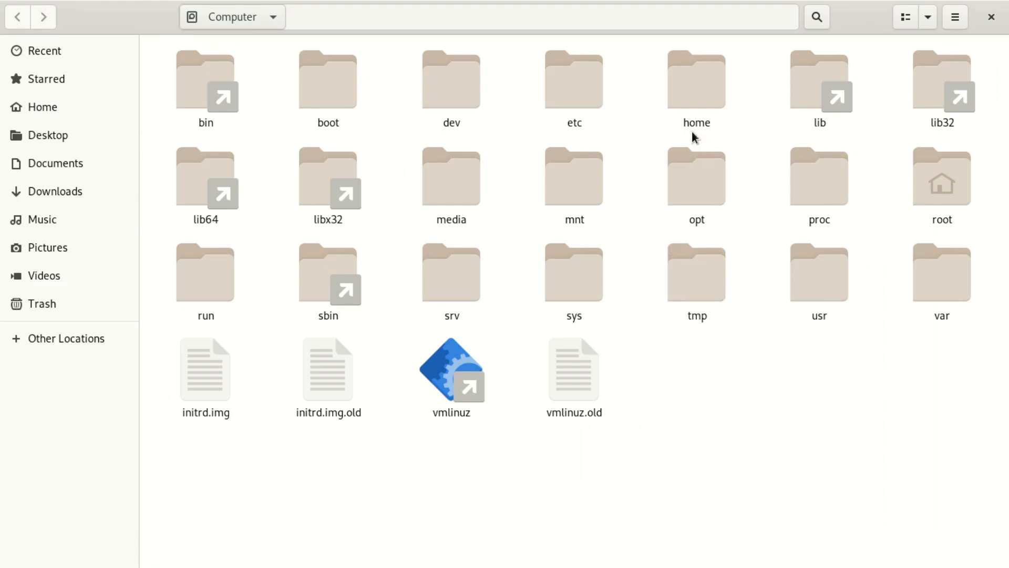
click(562, 77)
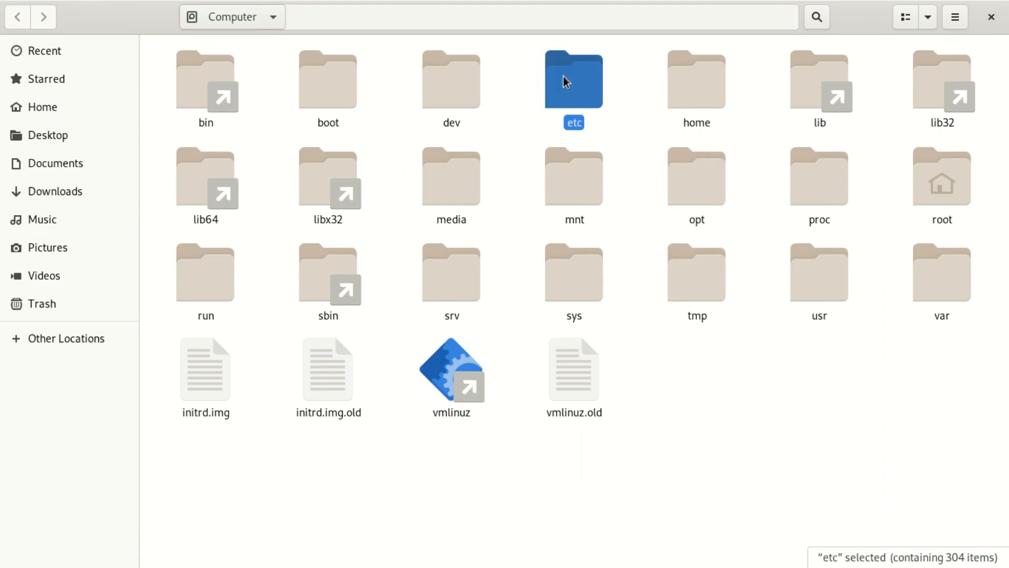
double_click(563, 77)
Open the php/7.3/apache2 folder inside etc
scroll(491, 311, down, 15)
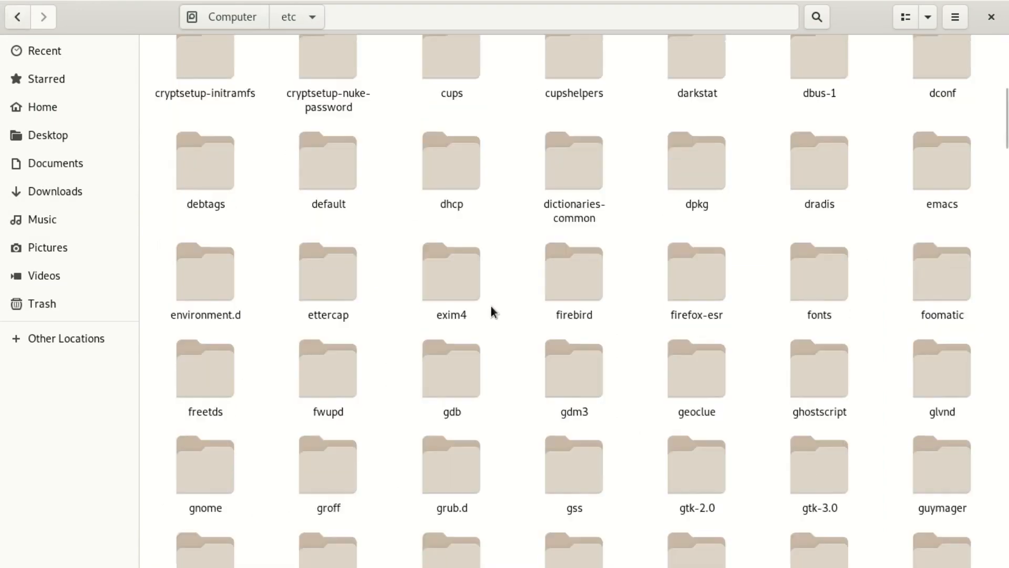
scroll(479, 327, down, 4)
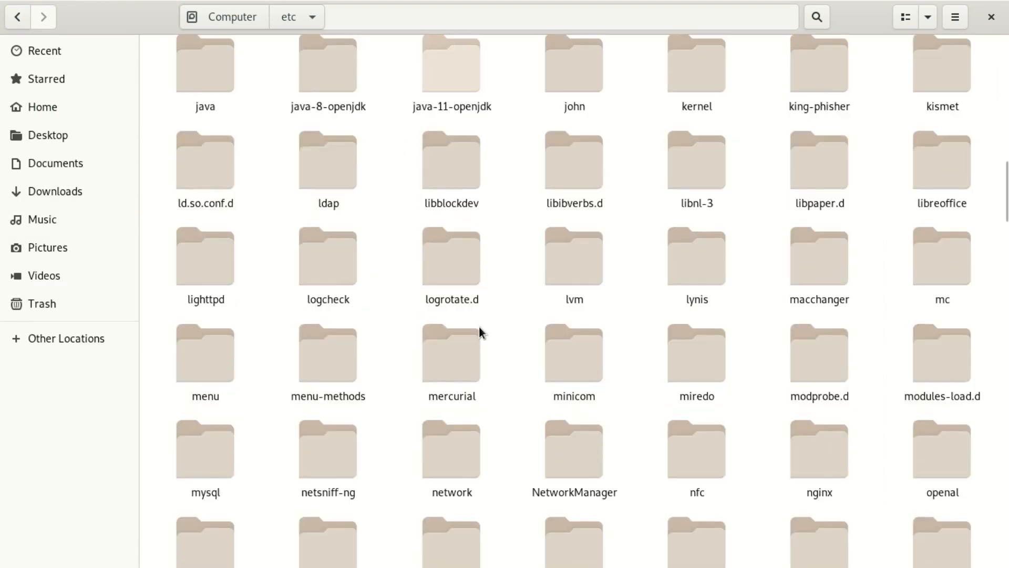
scroll(480, 327, down, 5)
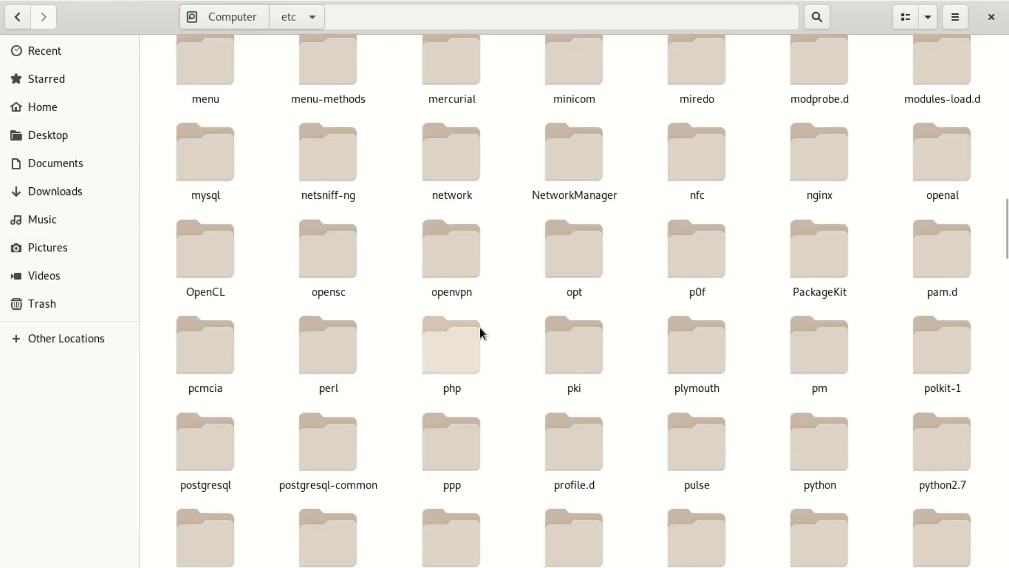
double_click(449, 350)
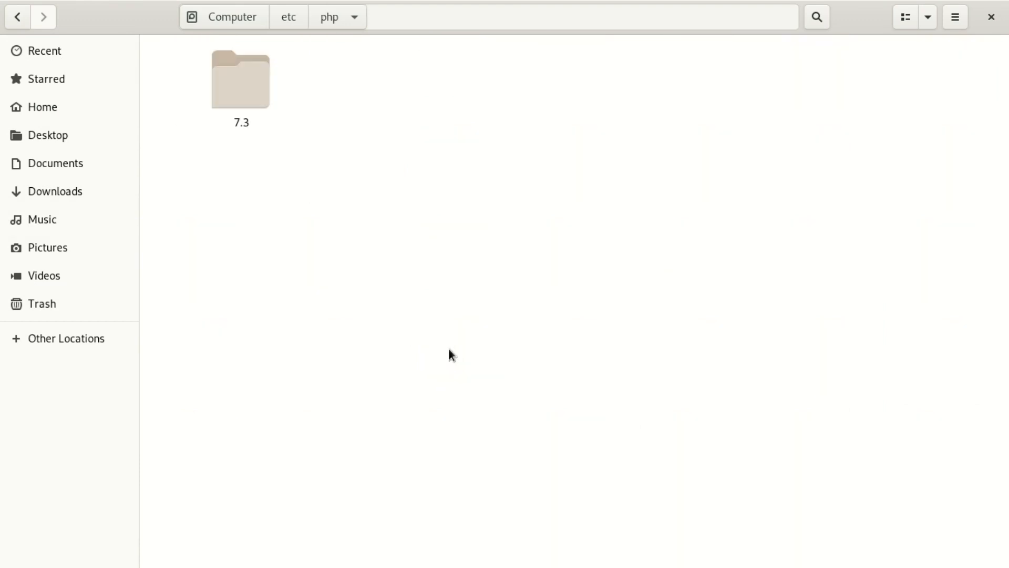
double_click(252, 71)
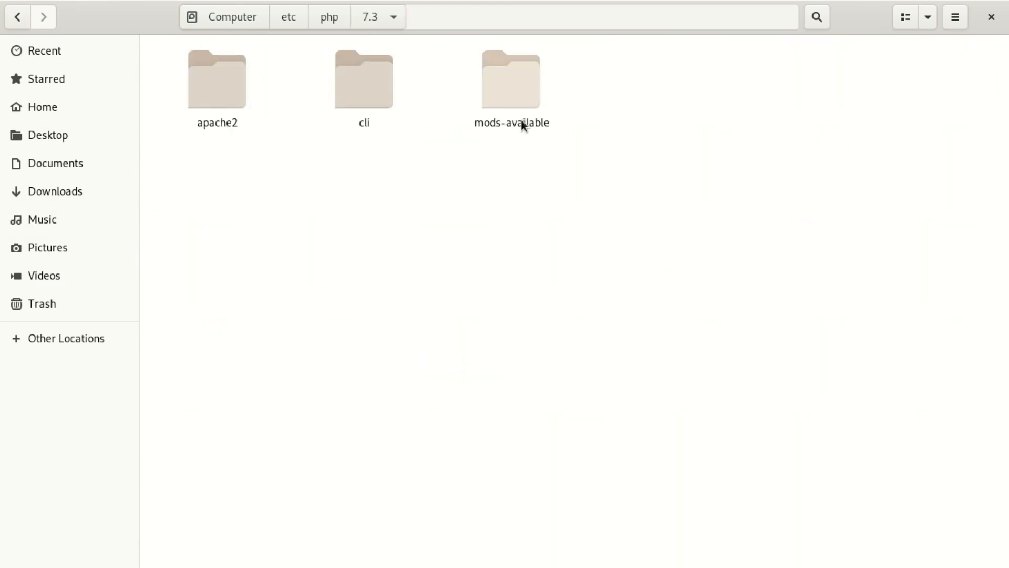
double_click(216, 91)
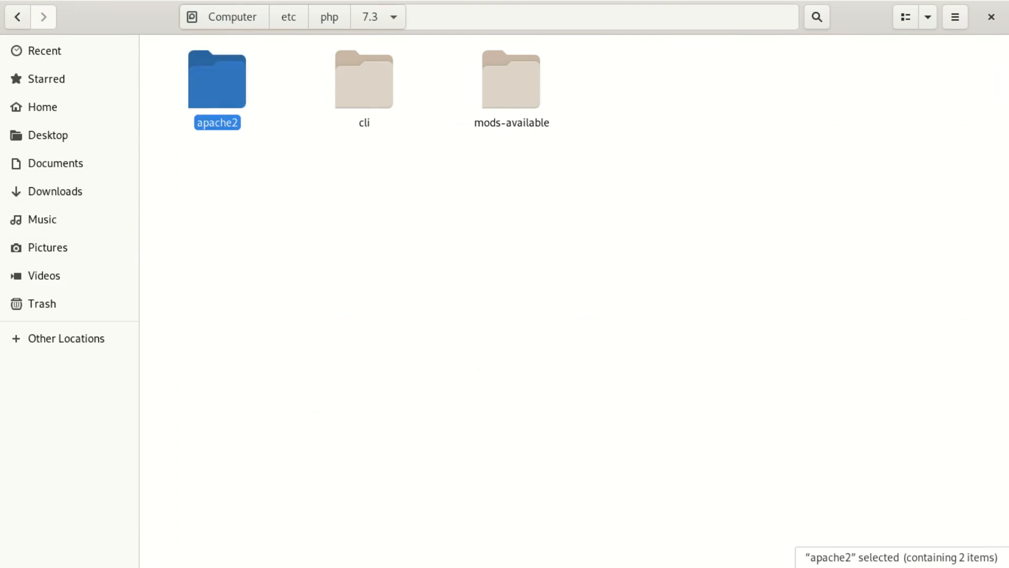
Open php.ini from the apache2 folder with Text Editor
right_click(396, 92)
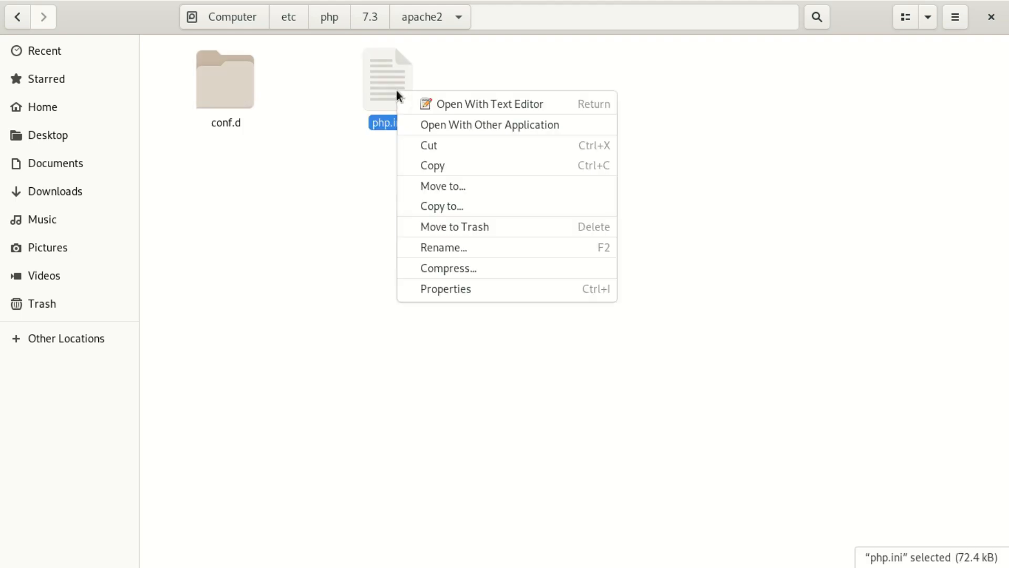
click(391, 154)
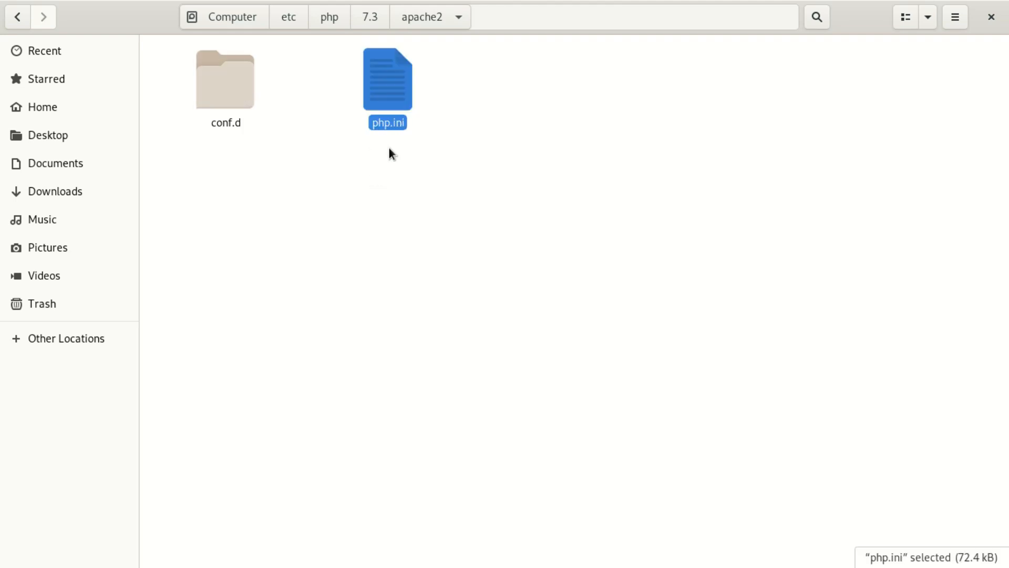
right_click(385, 77)
click(450, 89)
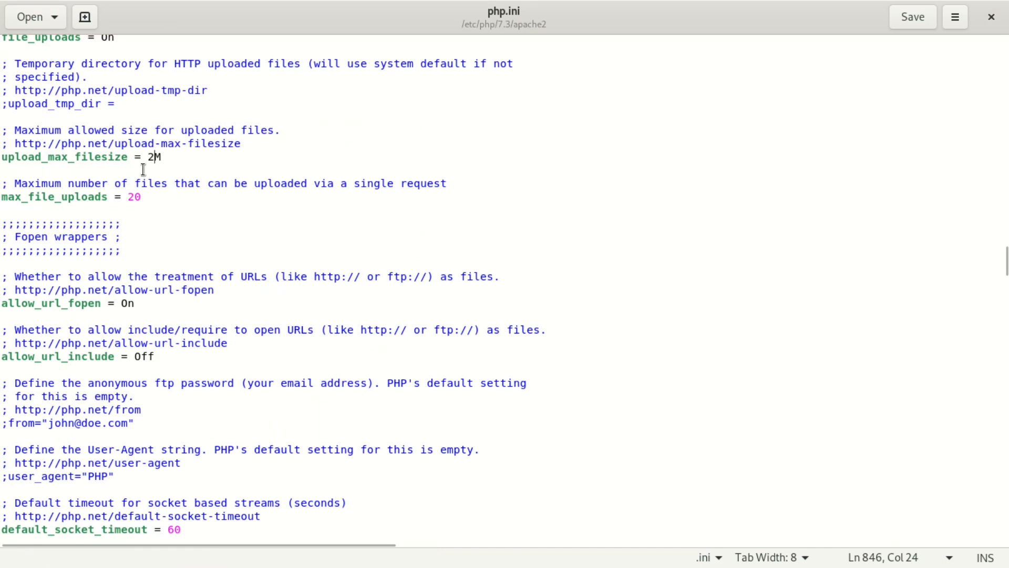
Set upload_max_filesize to 10M in php.ini
key(BackSpace)
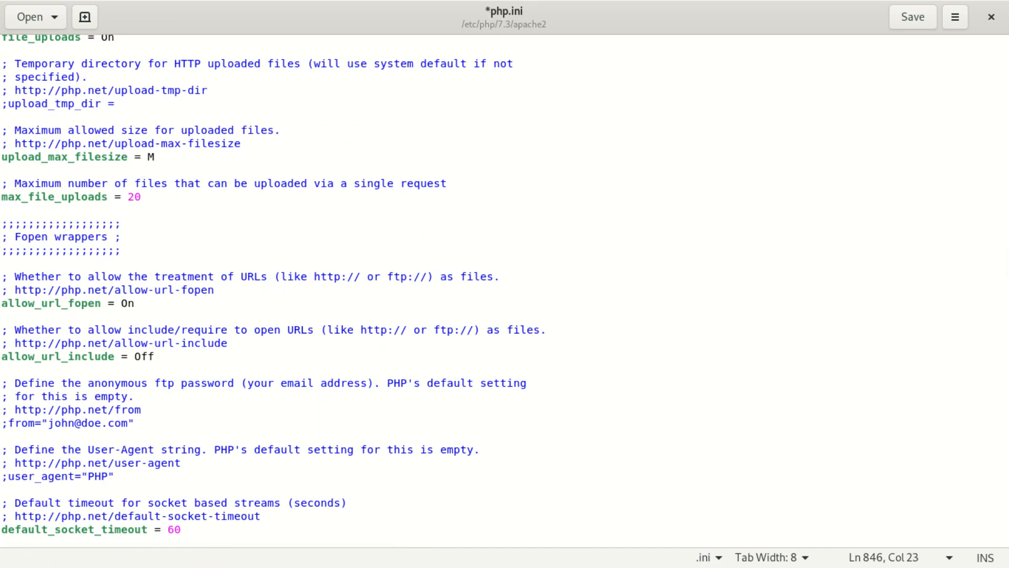
text(10)
click(138, 197)
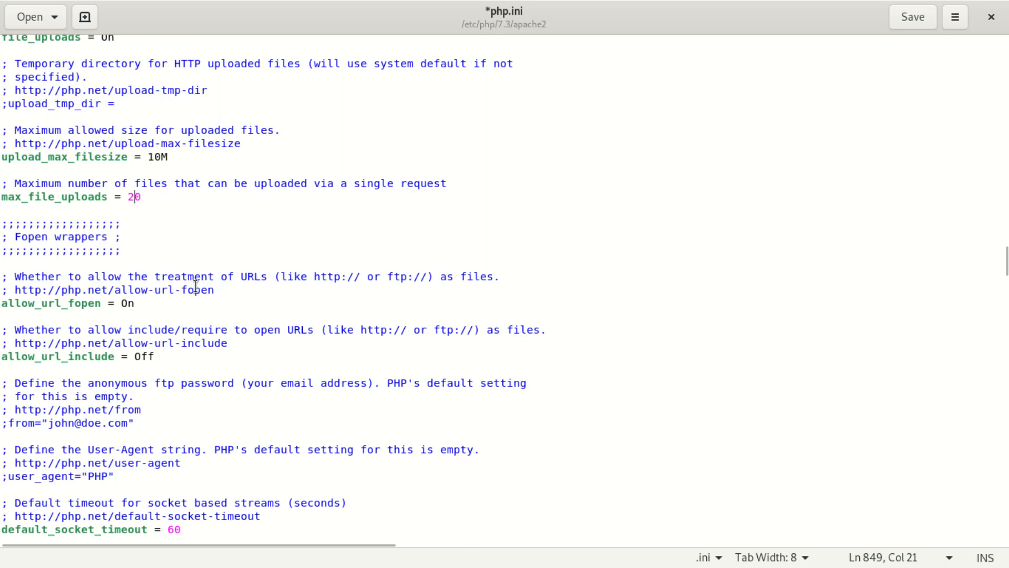
Set default_socket_timeout to 360 seconds in php.ini
scroll(153, 330, down, 6)
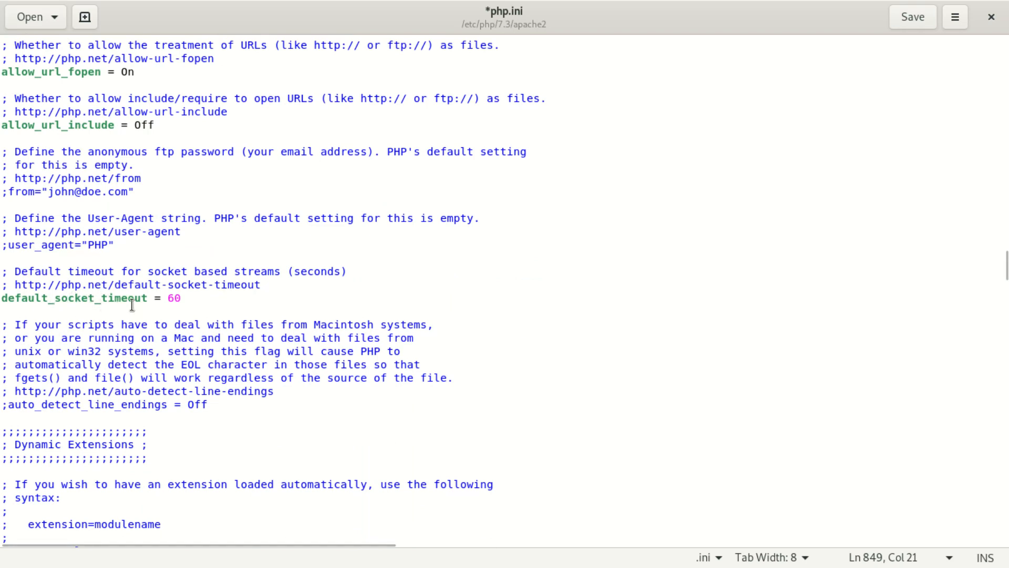
click(175, 299)
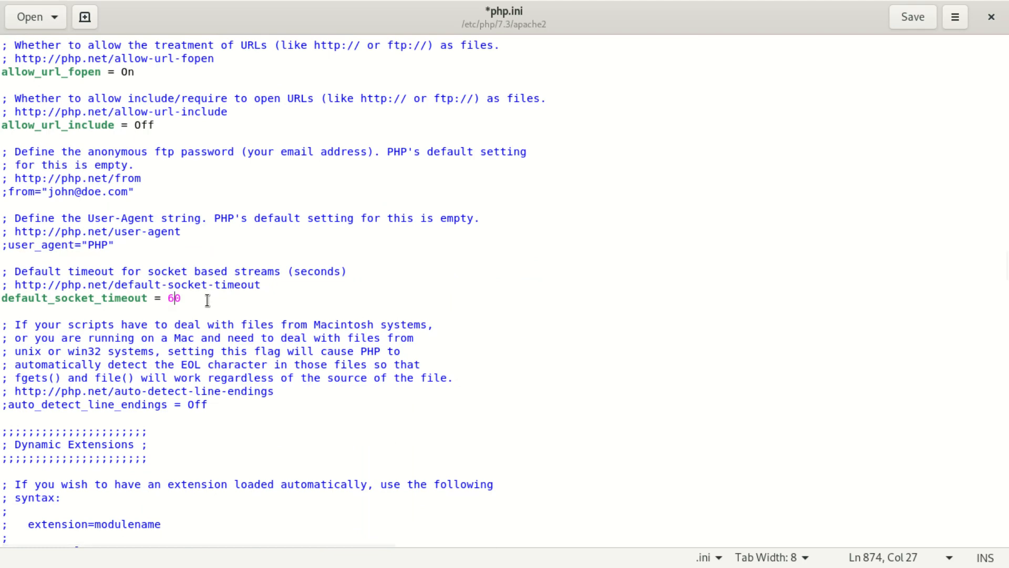
scroll(208, 300, up, 10)
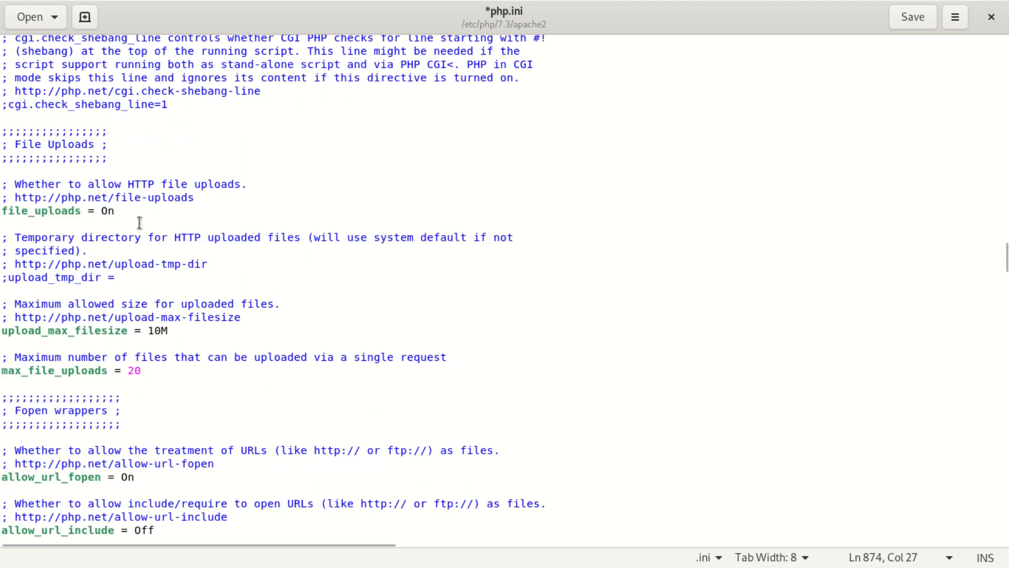
click(192, 332)
drag(192, 331, 148, 325)
scroll(190, 347, down, 7)
click(186, 414)
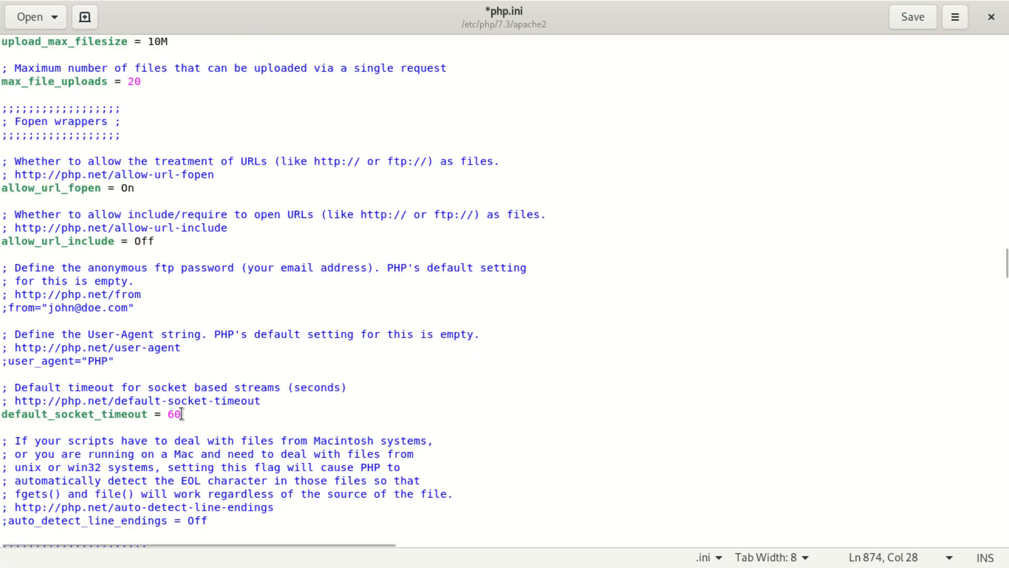
key(BackSpace)
key(BackSpace)
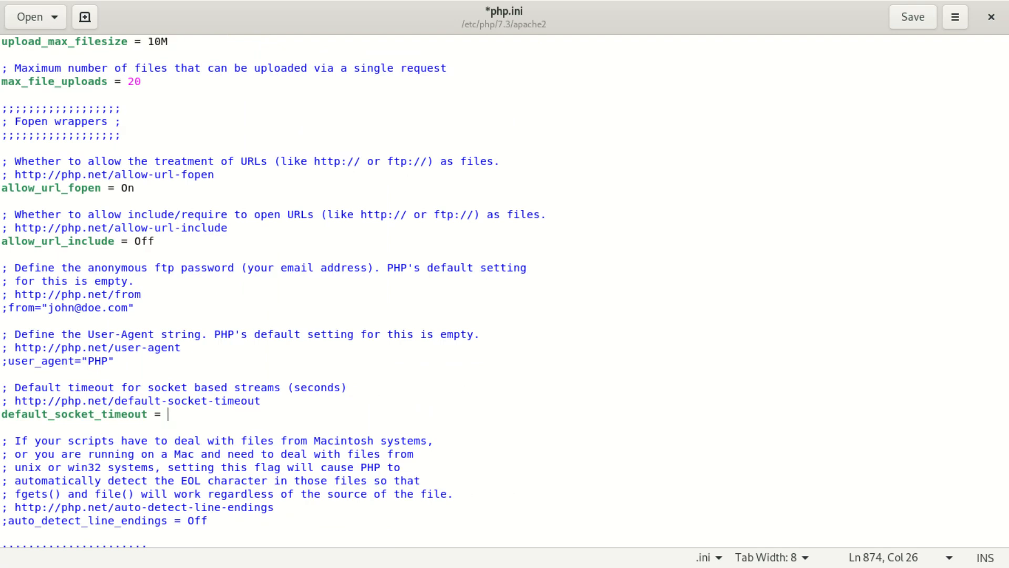
text(1)
text(2)
text(0)
key(BackSpace)
key(BackSpace)
key(BackSpace)
text(360)
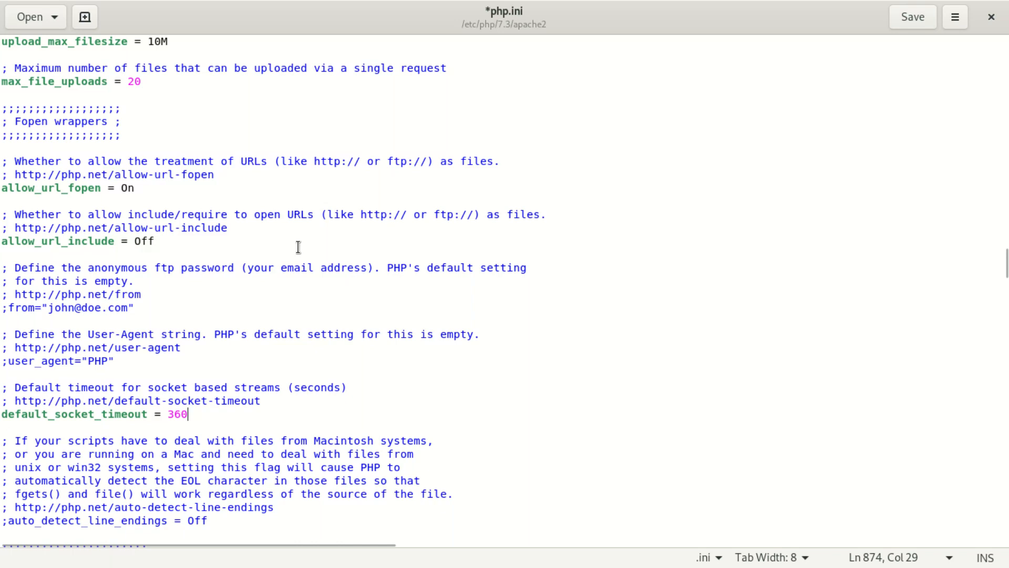
drag(190, 415, 163, 417)
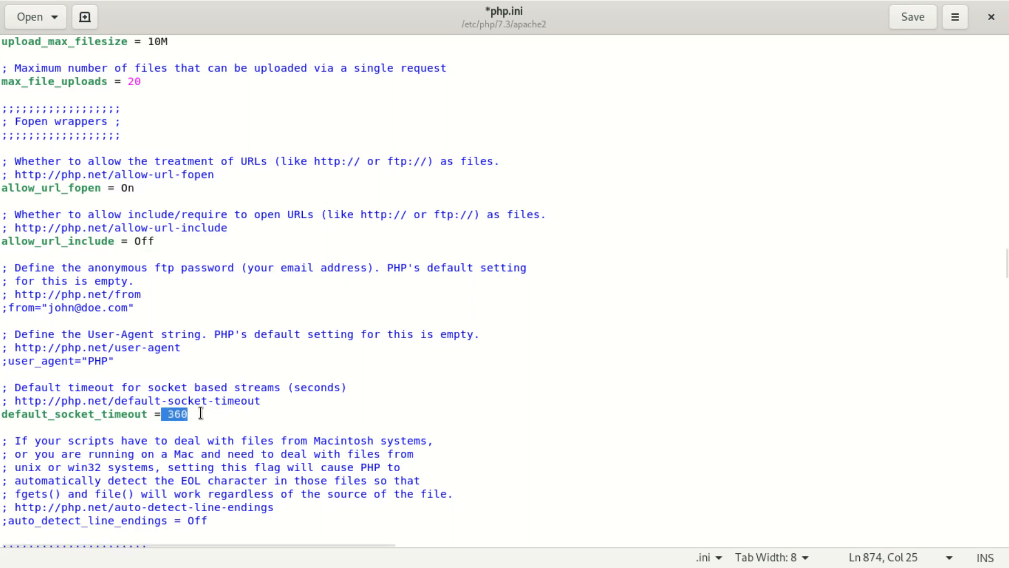
Save the changes to php.ini and close the text editor
scroll(173, 157, up, 3)
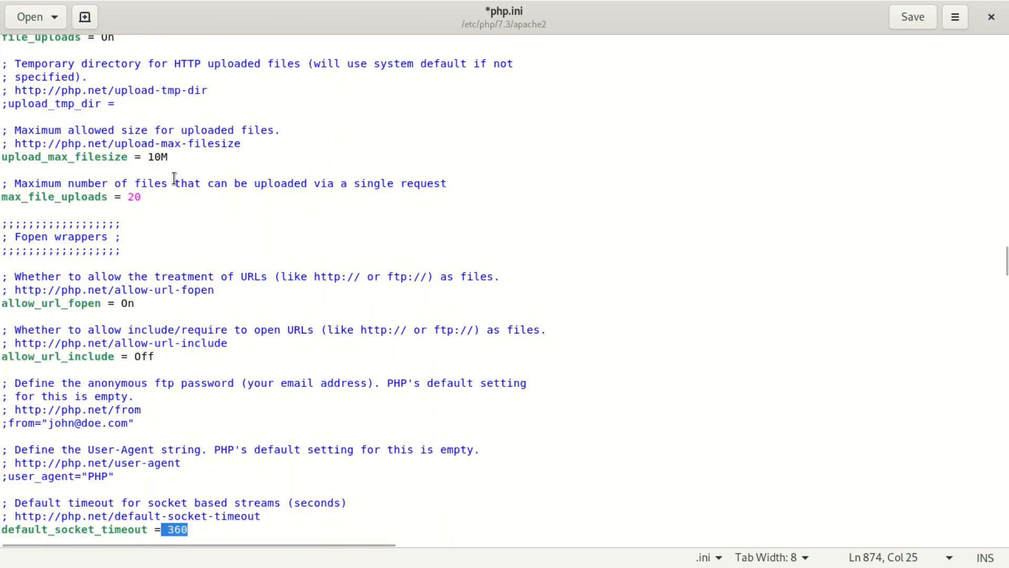
scroll(149, 169, down, 6)
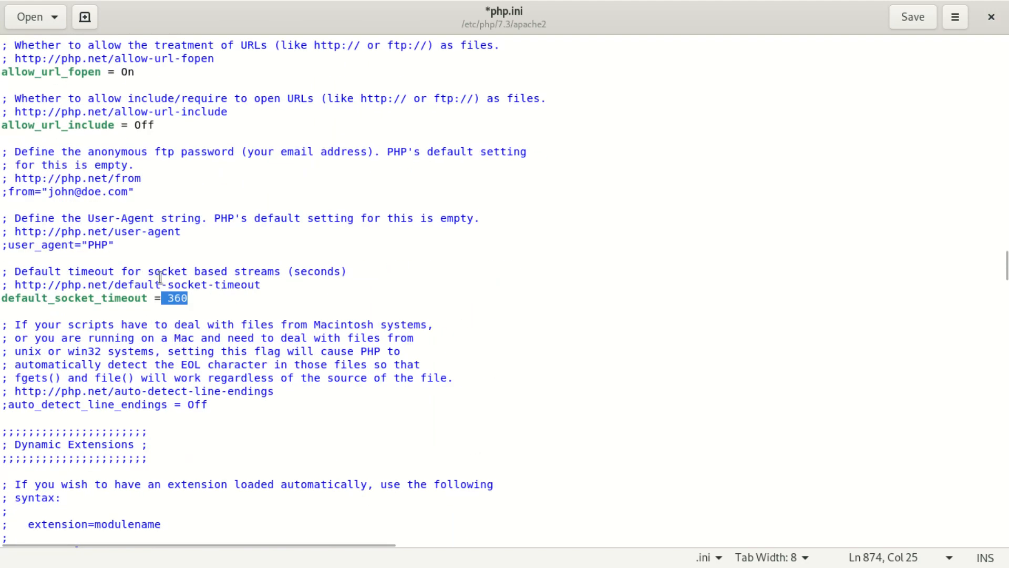
scroll(150, 337, up, 3)
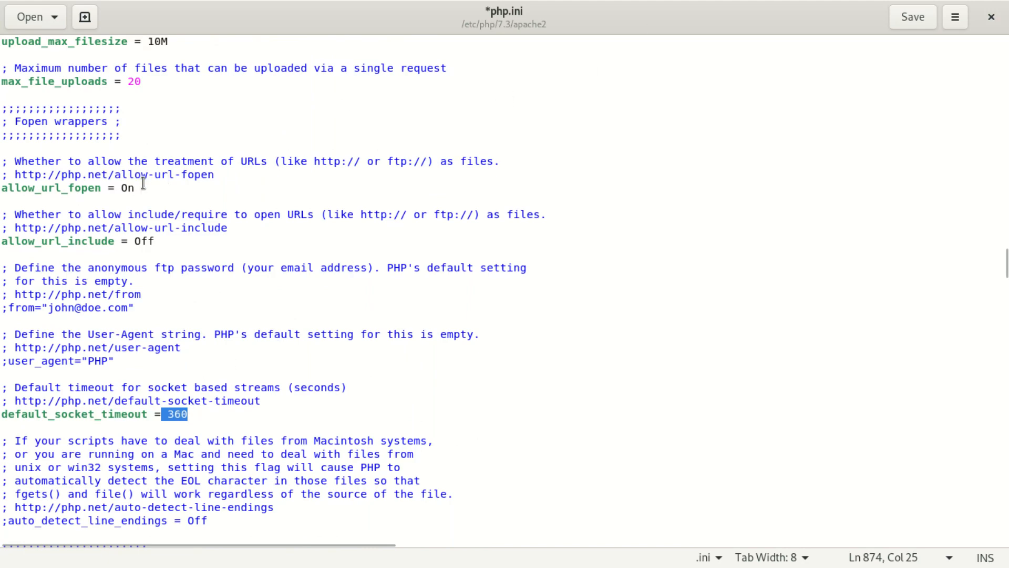
scroll(162, 207, up, 3)
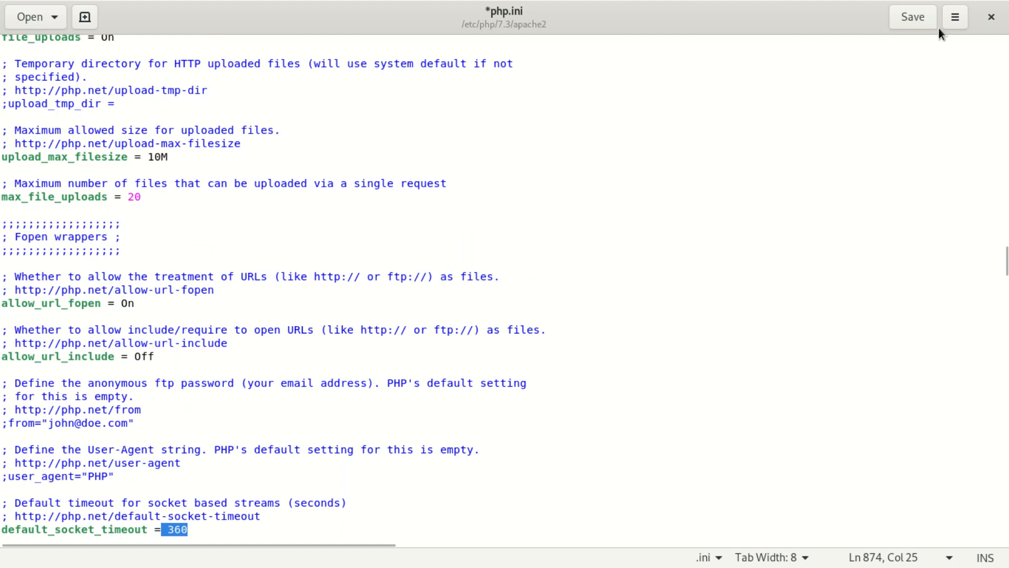
click(912, 20)
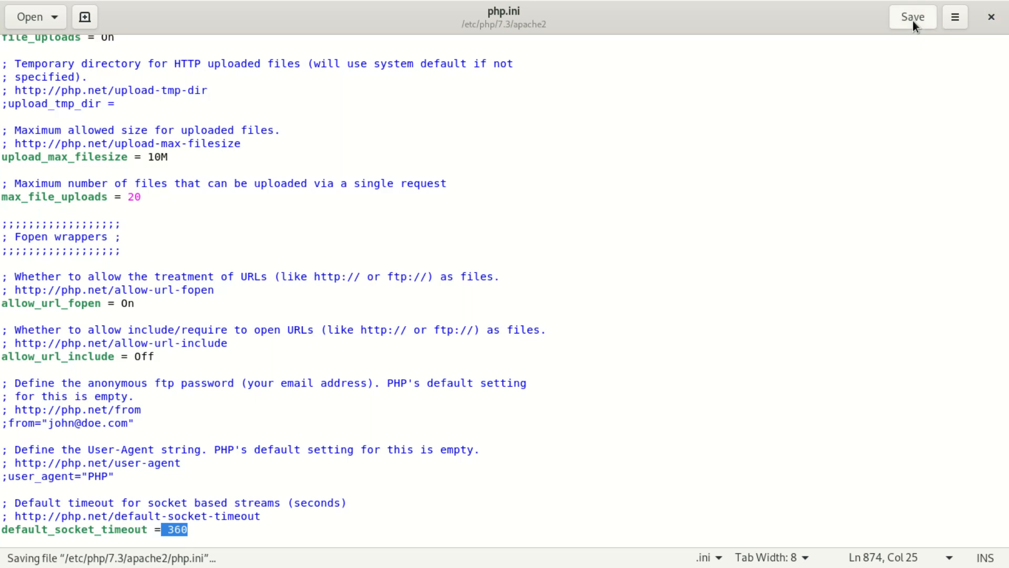
click(992, 17)
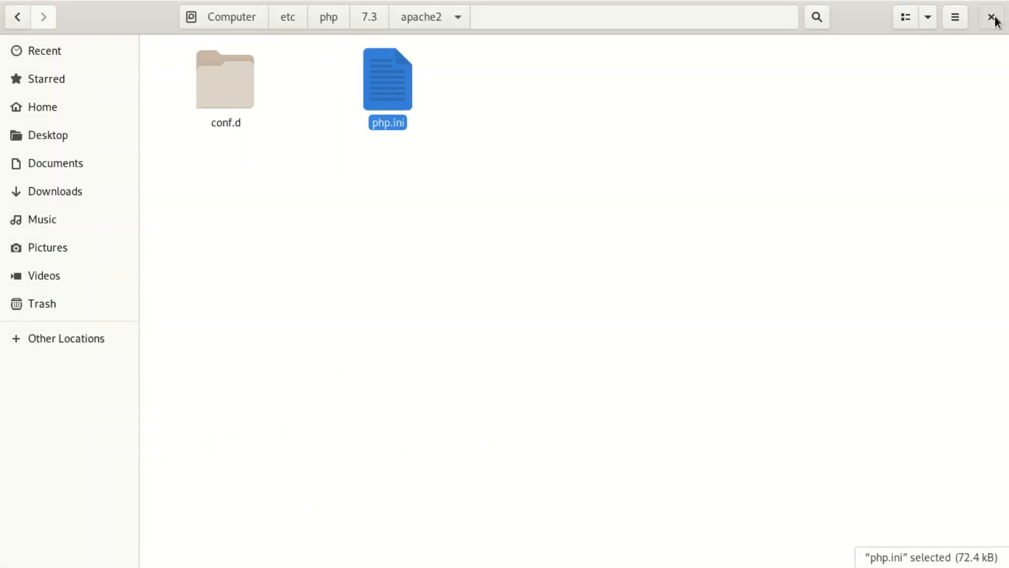
Close the file manager and the phpMyAdmin browser window, and switch to the root terminal
click(992, 18)
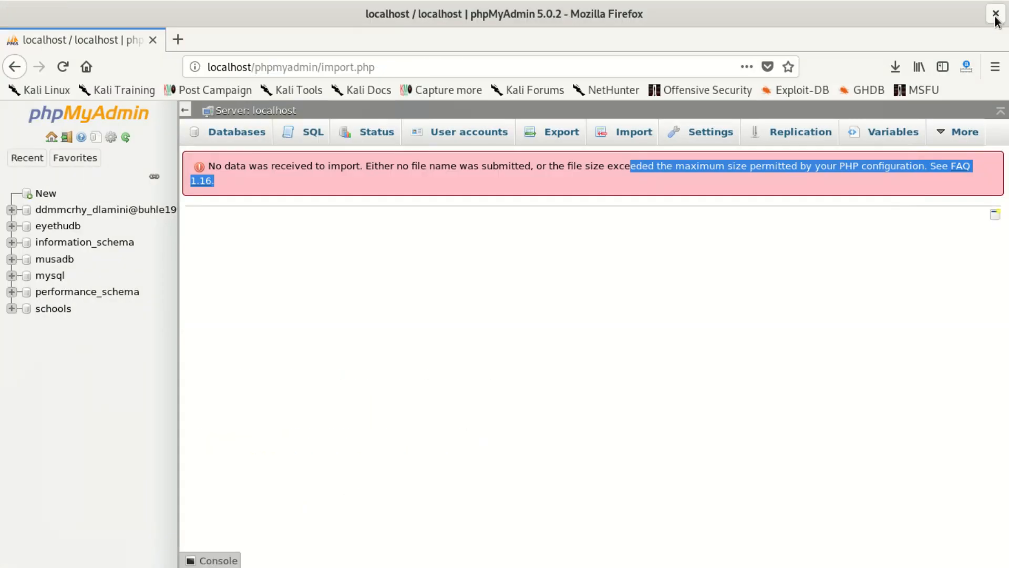
click(154, 43)
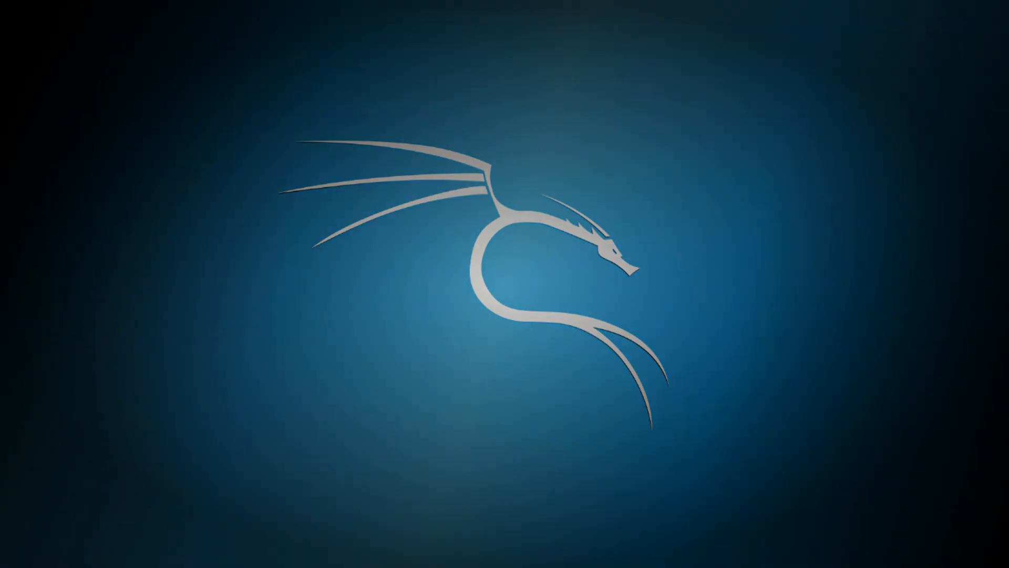
drag(1008, 200, 128, 54)
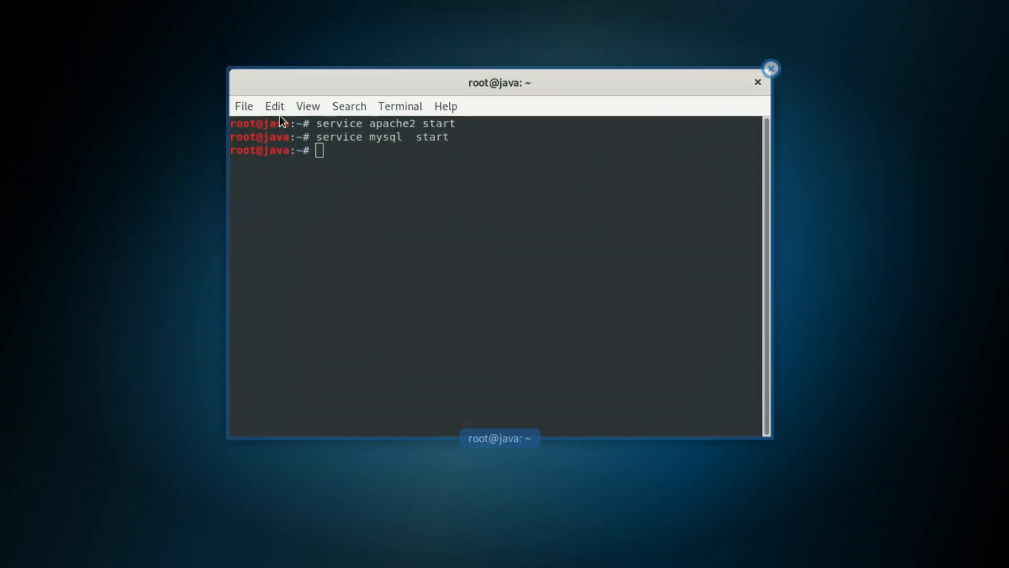
click(280, 116)
drag(368, 89, 137, 53)
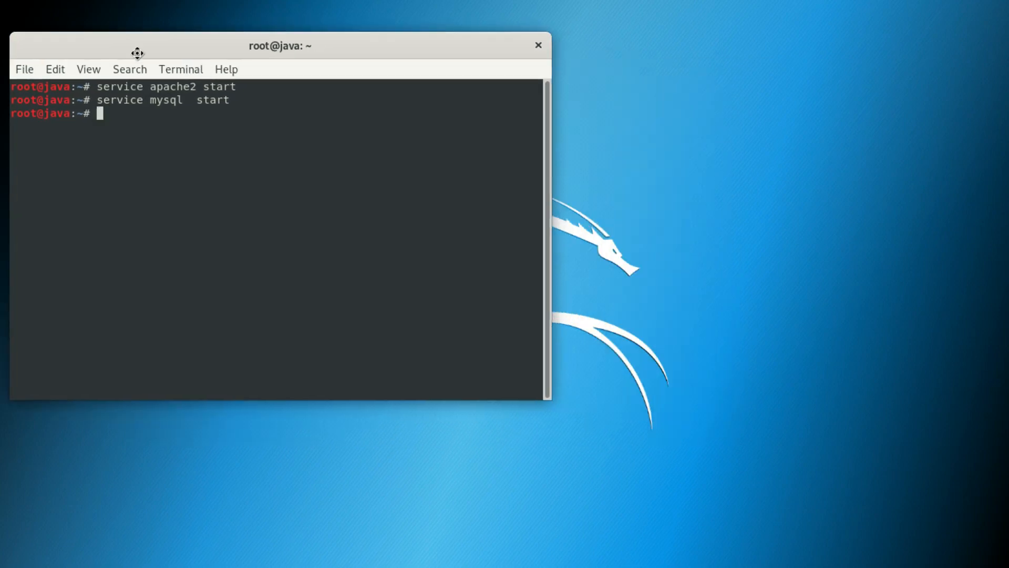
Stop the Apache web server with the command "service apache2 stop"
text(service)
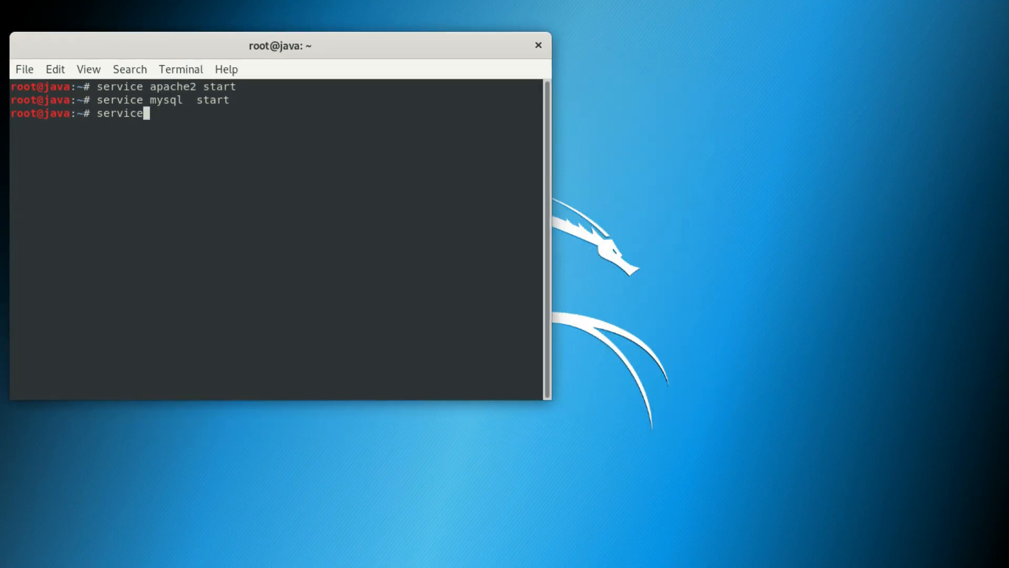
text( apache2 stop)
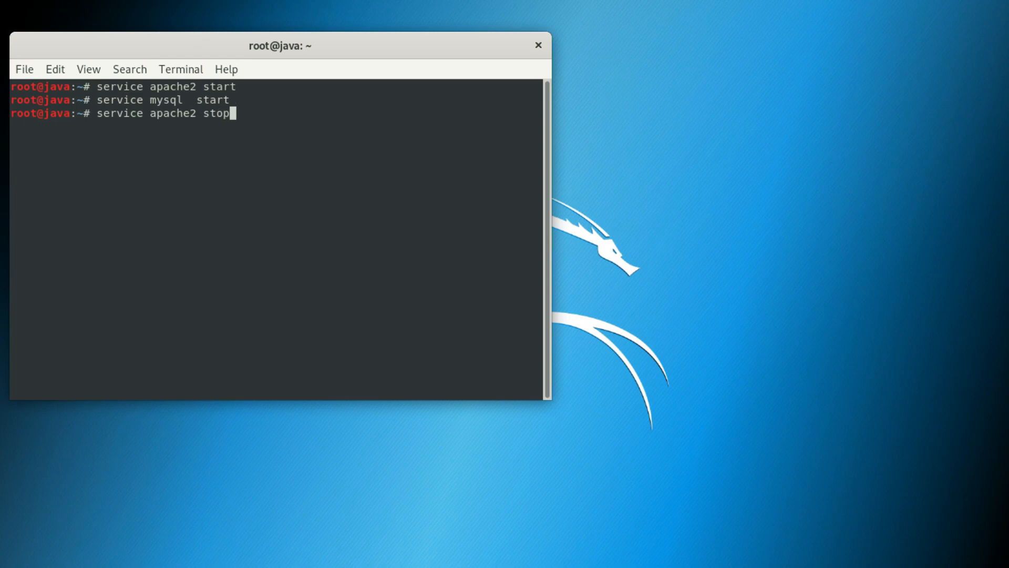
key(Return)
Stop the database server with the command "service mysql stop"
text(se)
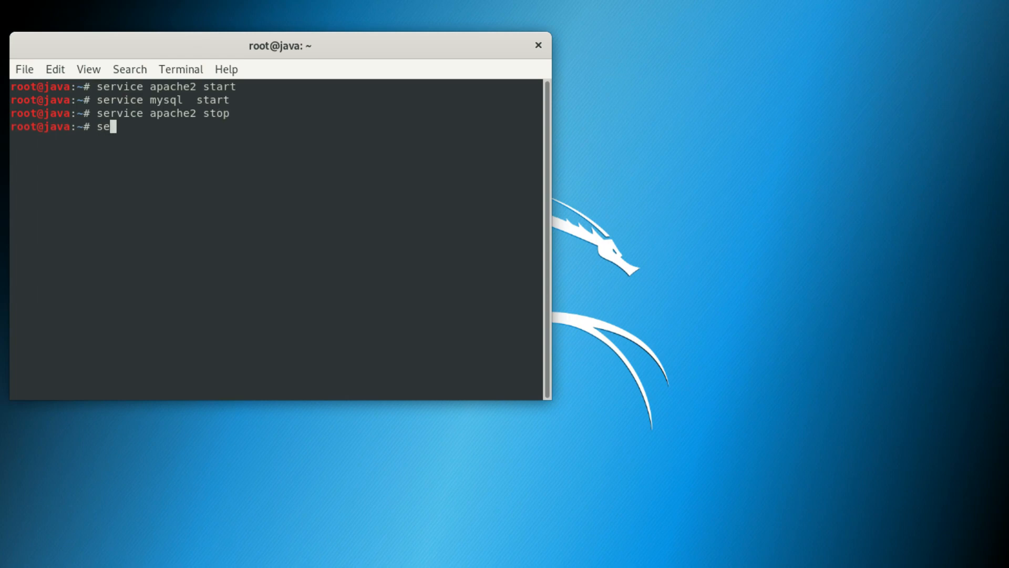
text(rvice apache2)
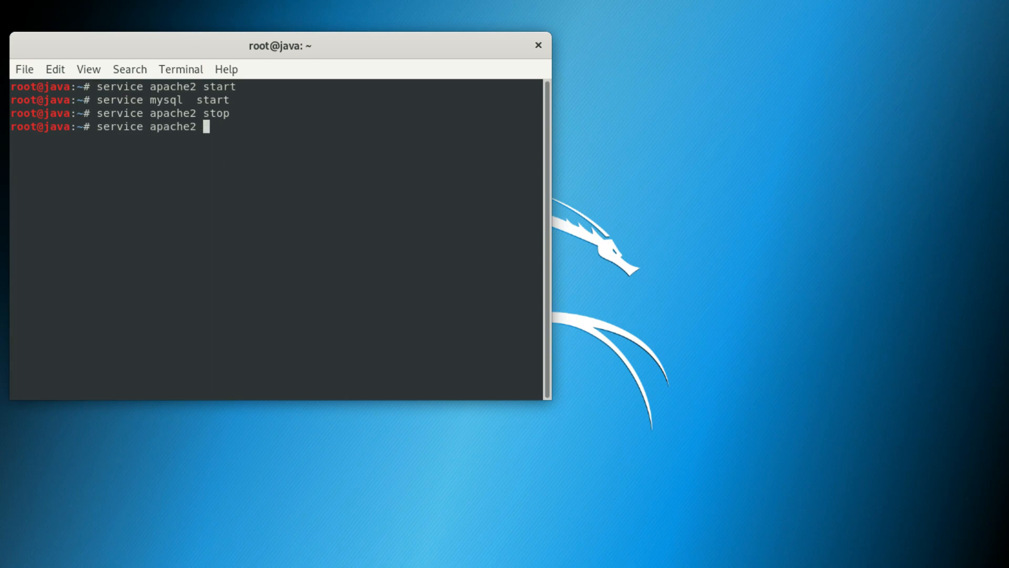
key(BackSpace)
key(BackSpace)
key(BackSpace)
key(BackSpace)
key(BackSpace)
key(BackSpace)
key(BackSpace)
key(BackSpace)
text(mysql stop)
key(Return)
Start the database server again by rerunning the earlier "service mysql start" command
key(Up)
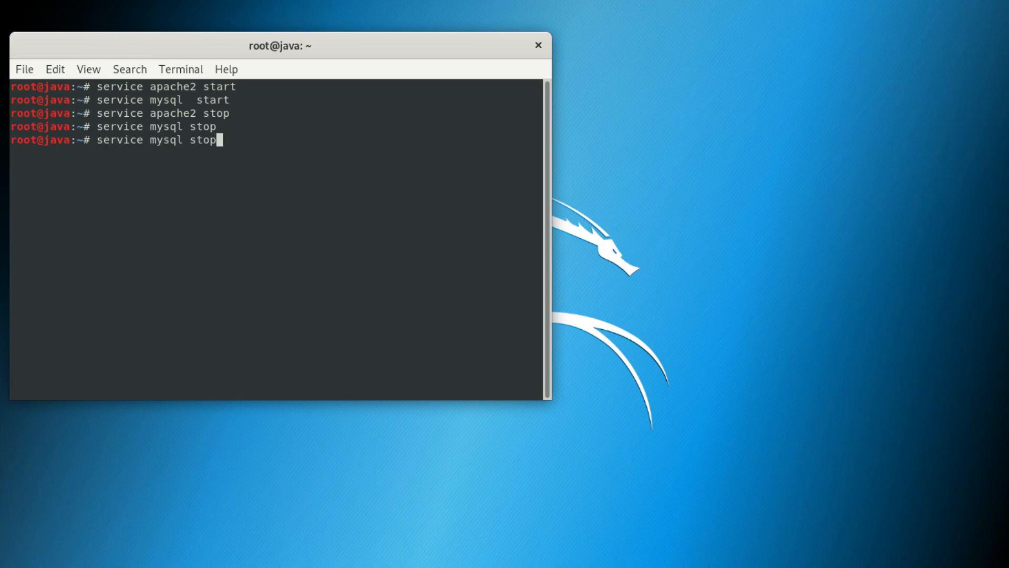
key(Up)
key(Up)
key(Return)
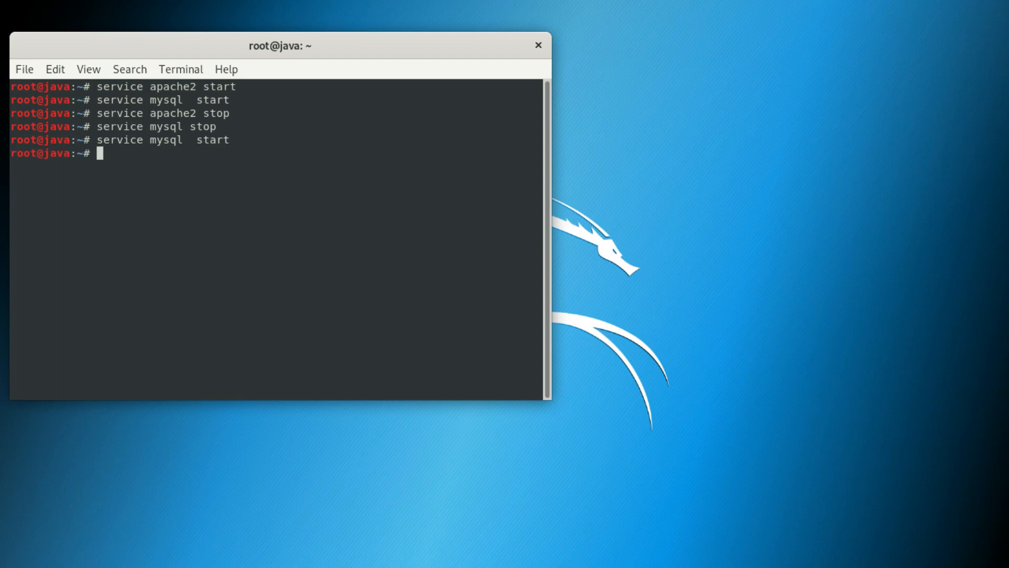
Start Apache again by rerunning the earlier "service apache2 start" command
key(Up)
key(Up)
key(Up)
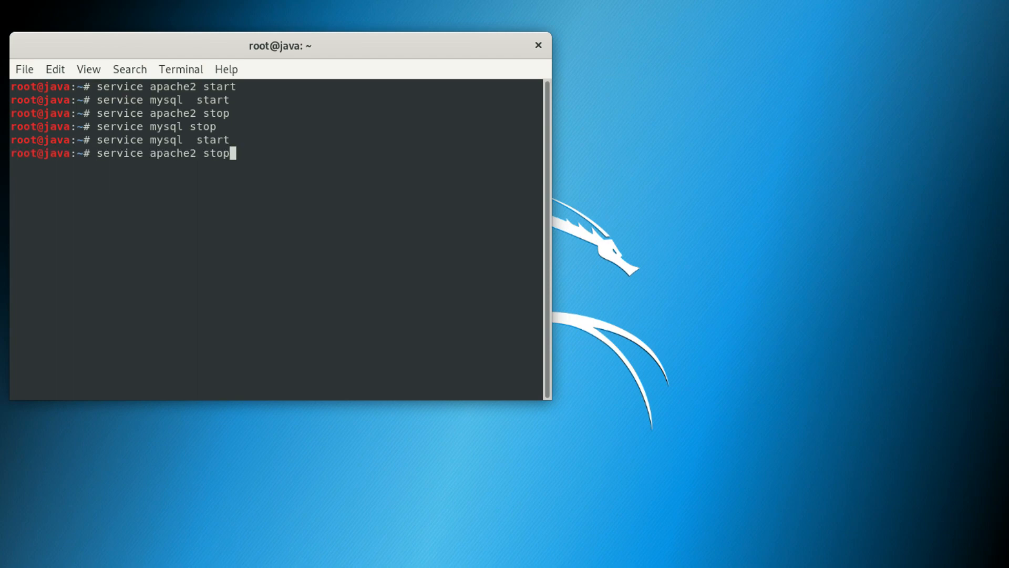
key(Down)
key(Down)
key(Up)
key(Up)
key(Up)
key(Up)
key(Return)
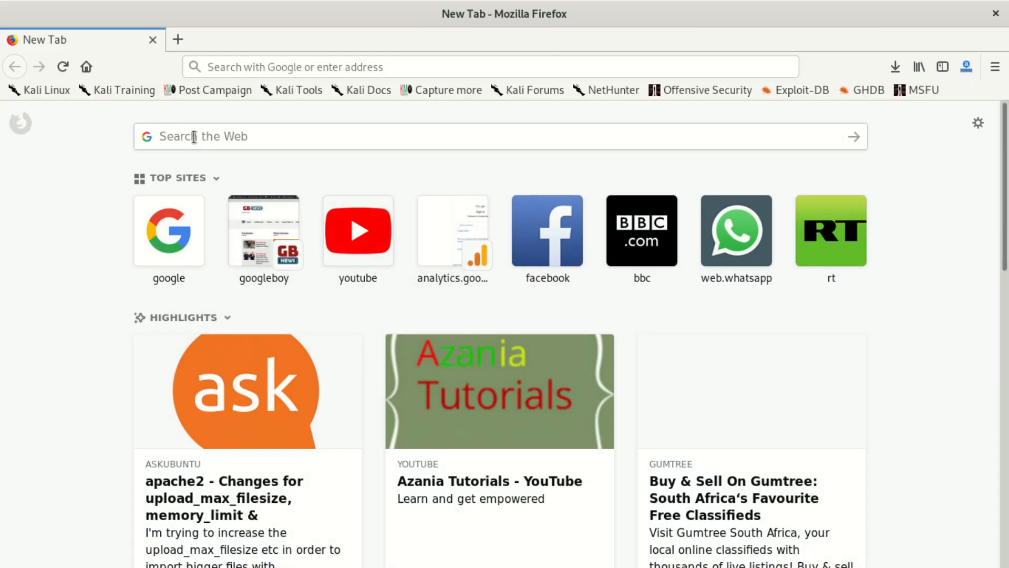
click(262, 65)
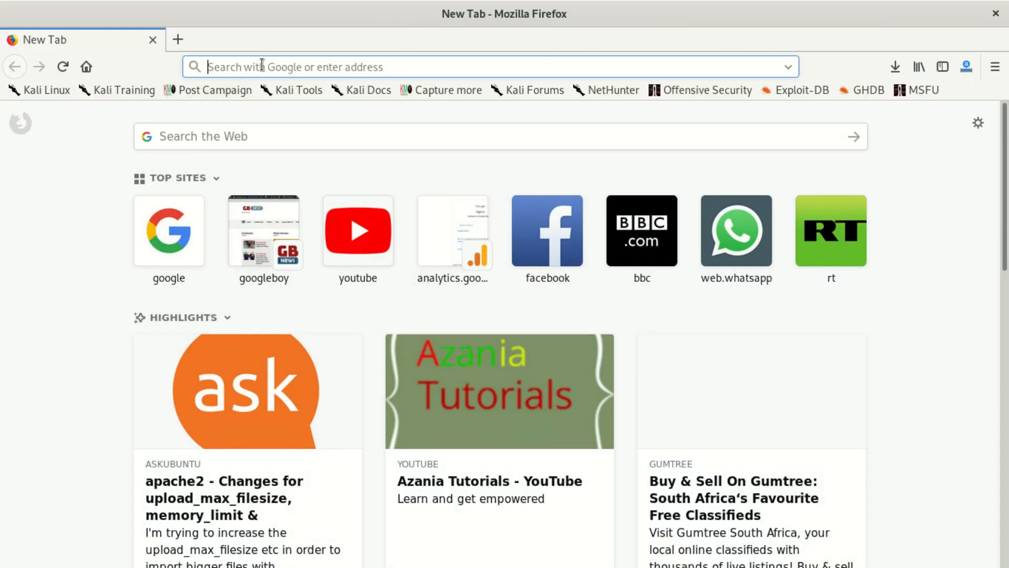
text(m)
key(BackSpace)
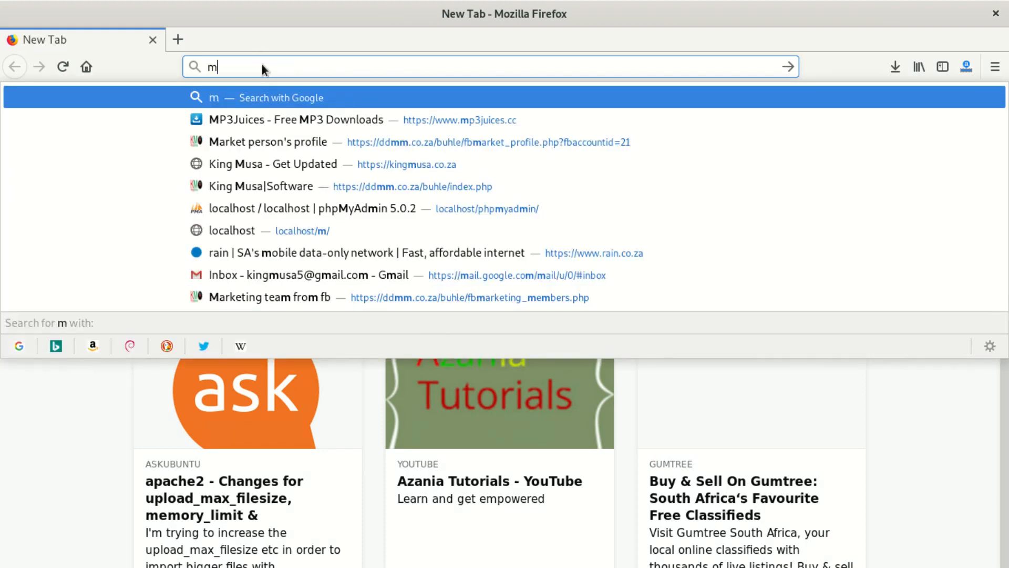
key(BackSpace)
text(php)
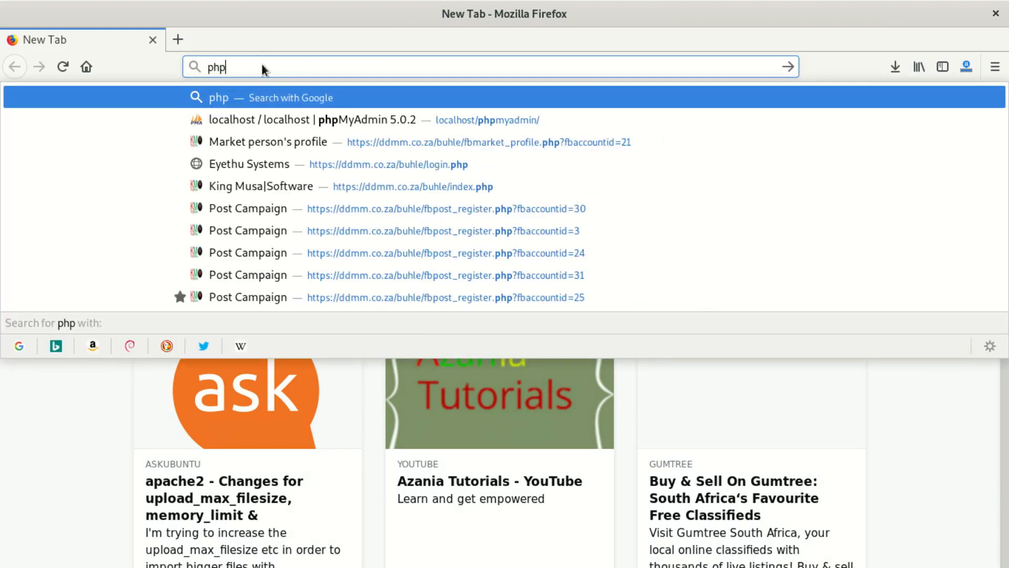
text(my)
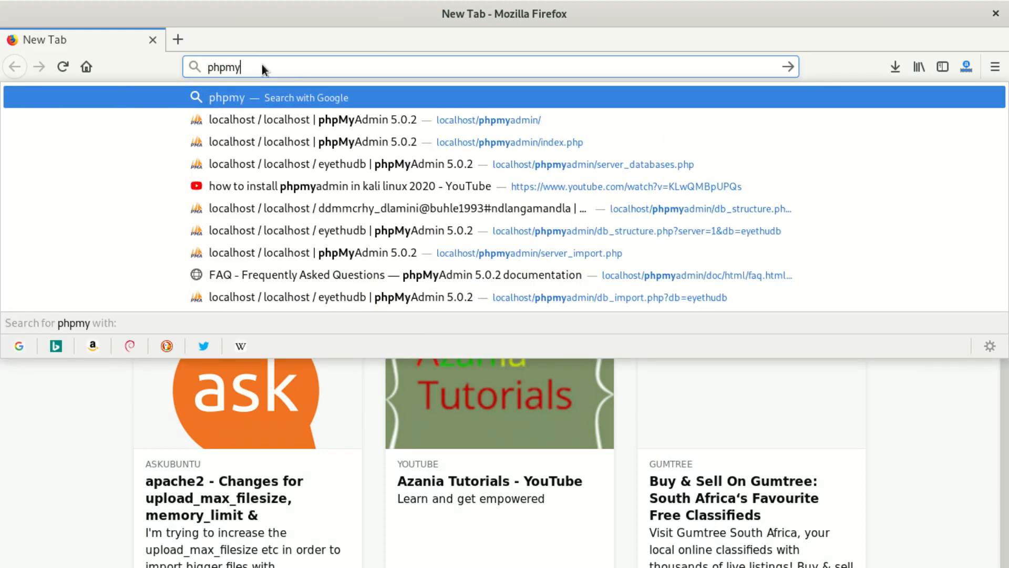
key(BackSpace)
key(BackSpace)
key(BackSpace)
key(BackSpace)
key(BackSpace)
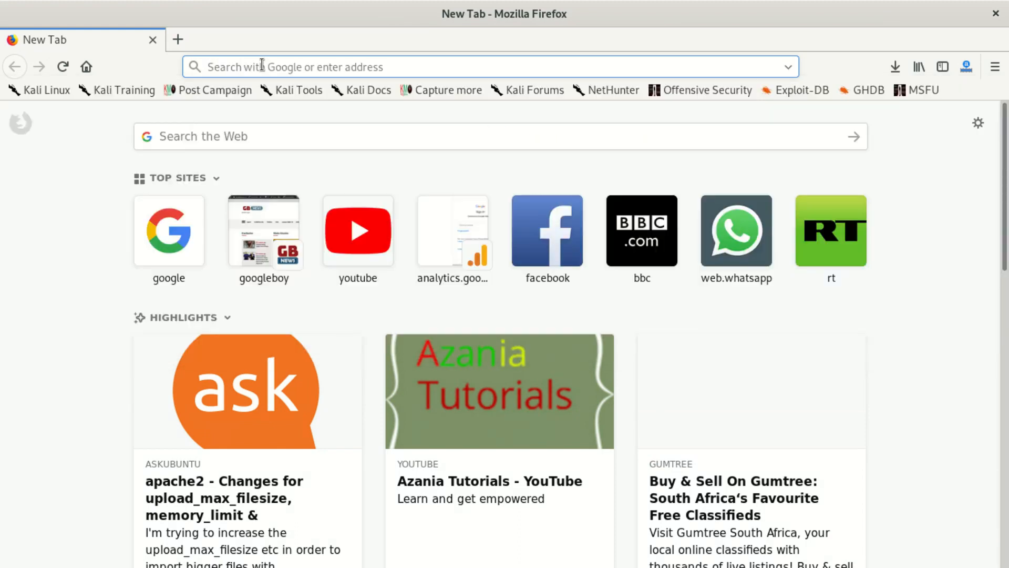
Load localhost/phpmyadmin in Firefox and open the server's Import page
text(lo)
click(262, 67)
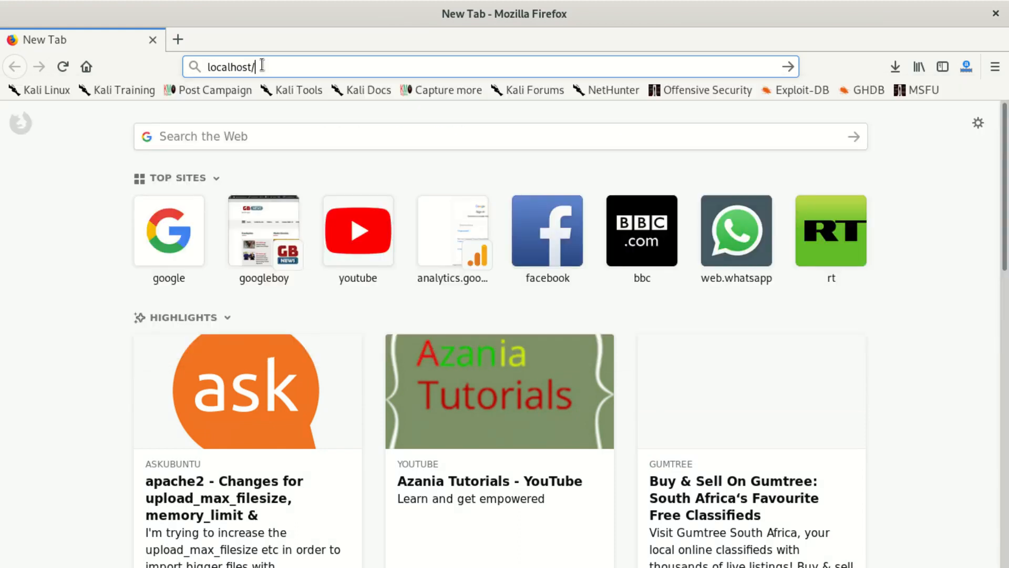
text(ph)
text(p)
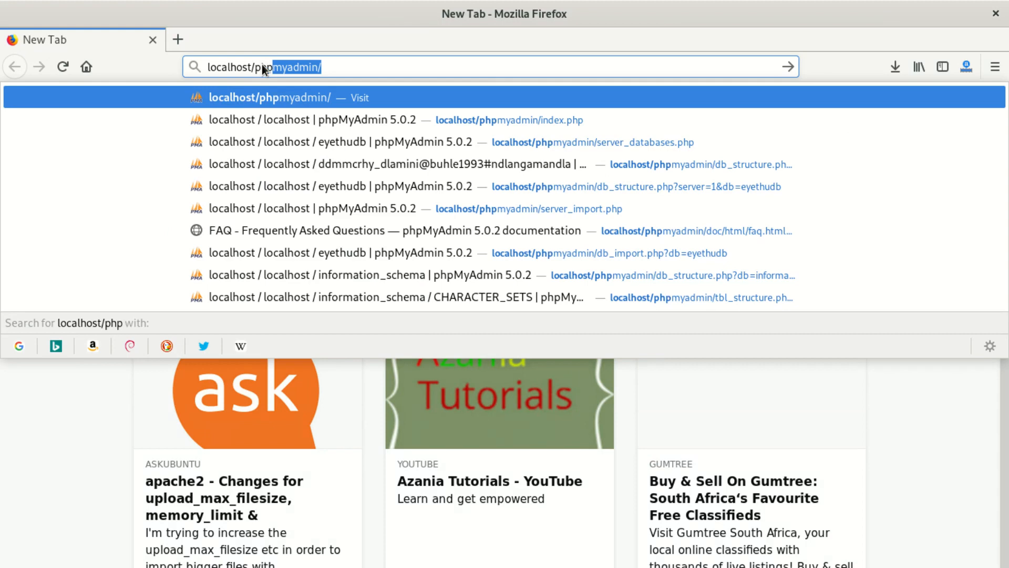
text(myadmin)
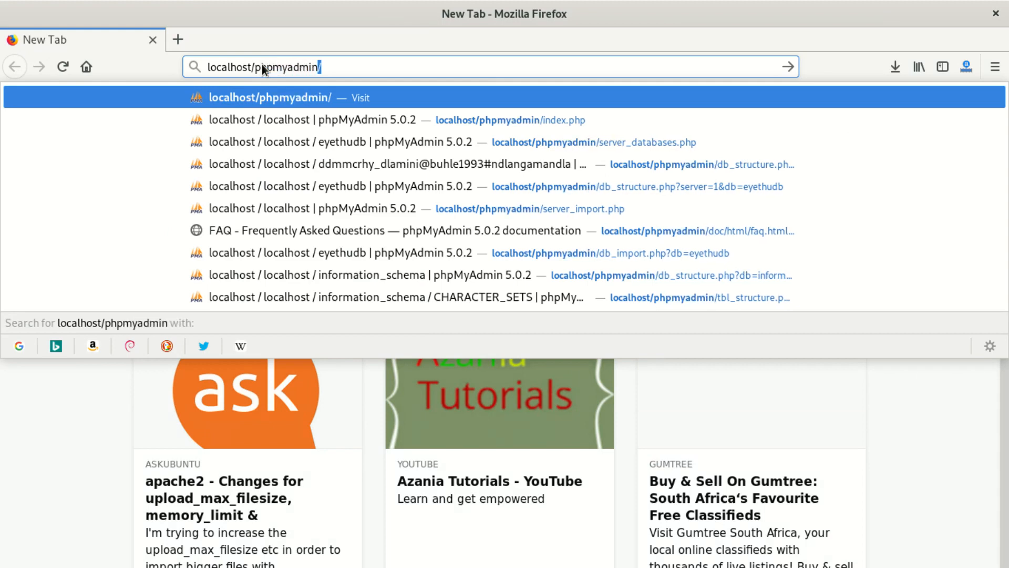
key(Return)
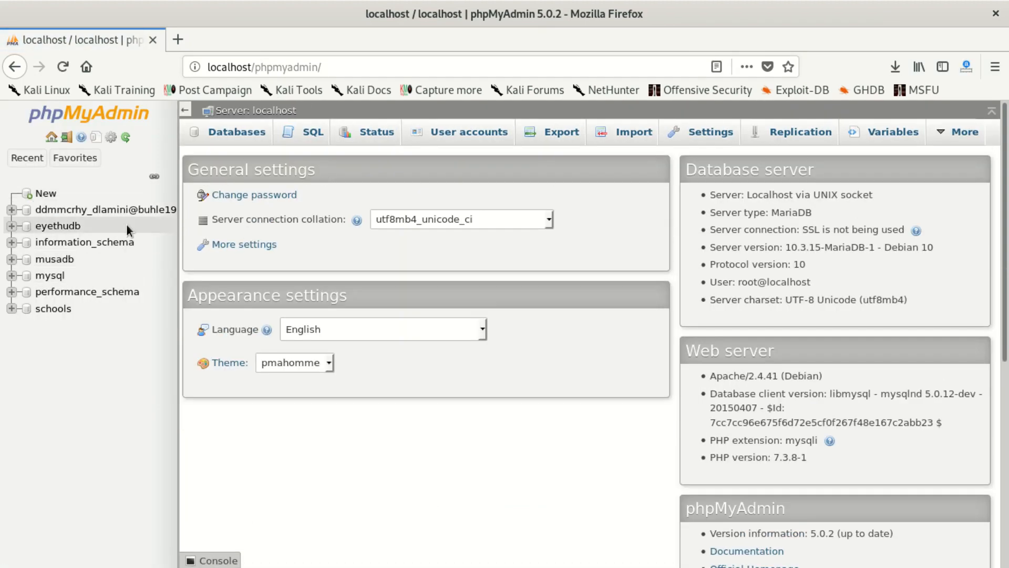
click(633, 133)
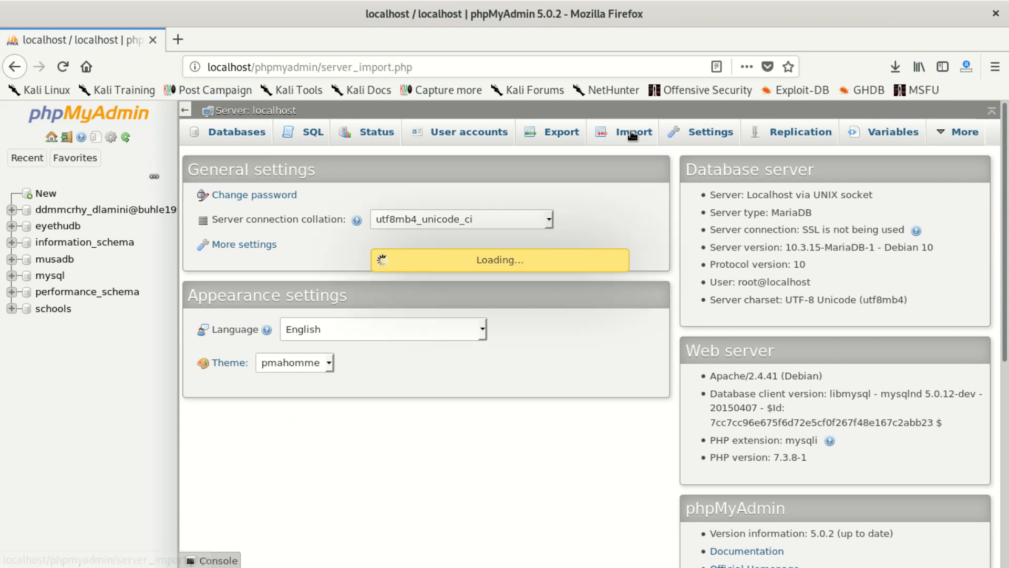
Import localhost.sql from the Downloads folder into the server, keeping the utf-8 character set and SQL format
click(330, 295)
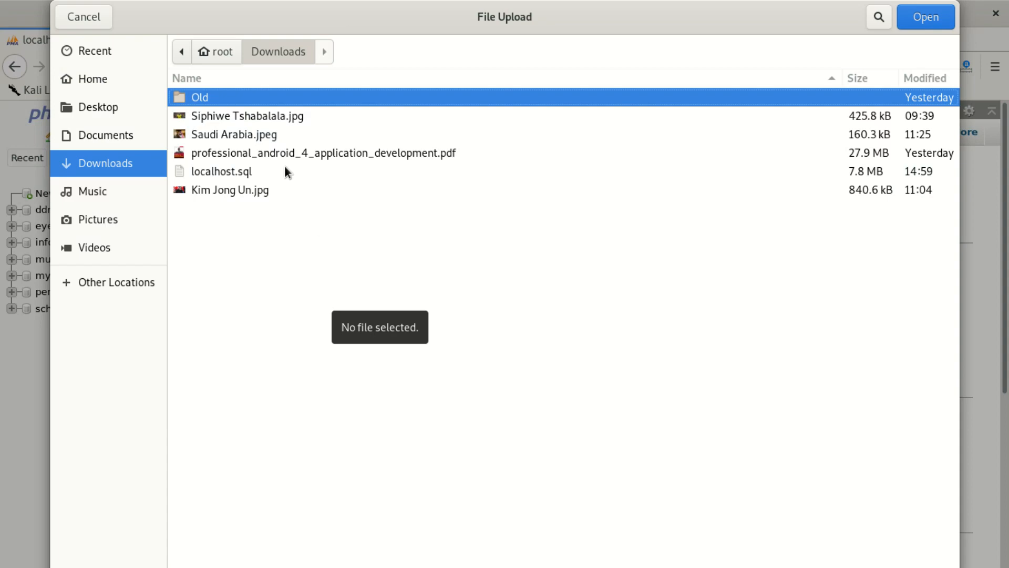
click(255, 170)
click(921, 19)
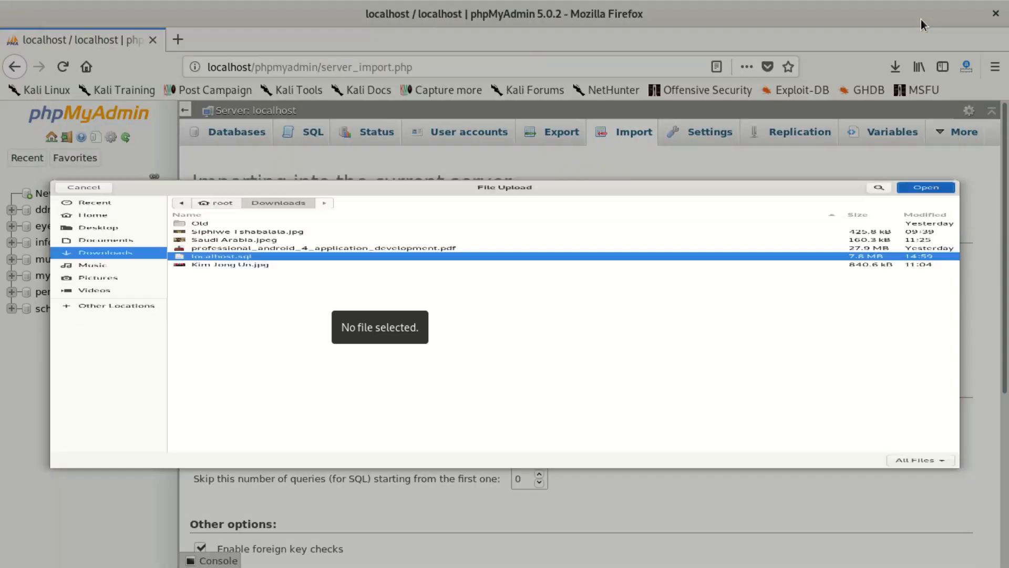
scroll(618, 311, down, 5)
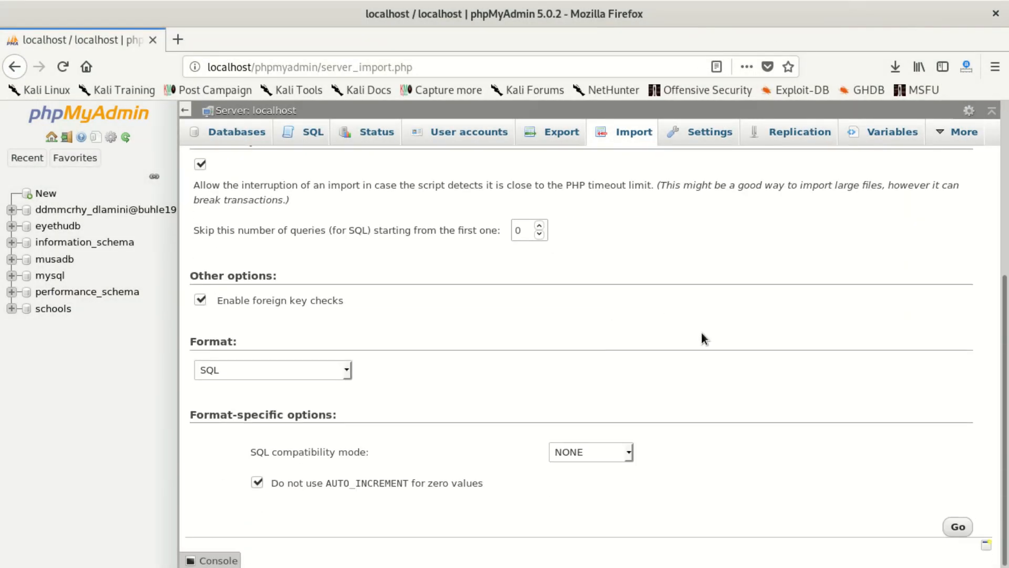
click(955, 527)
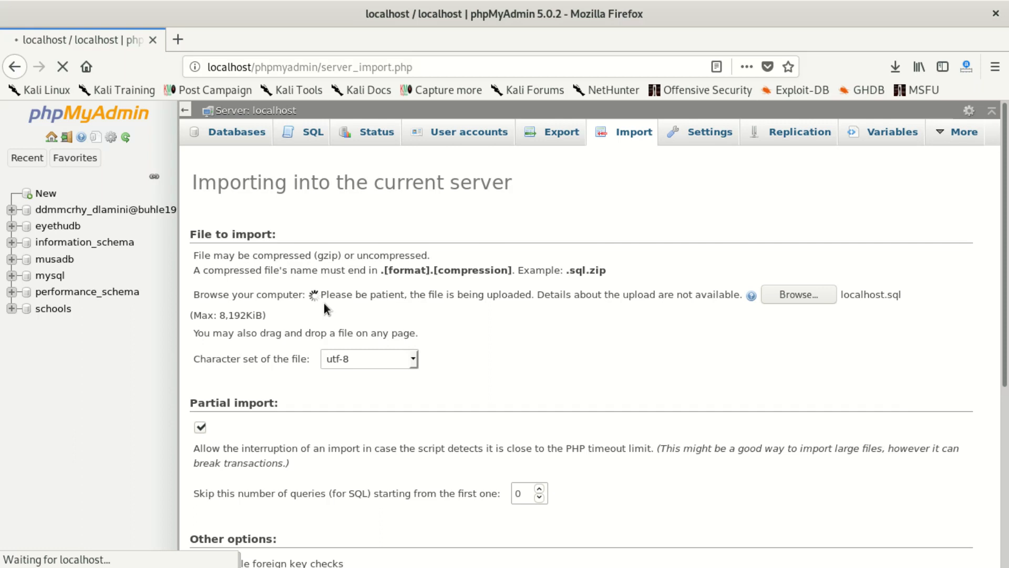
scroll(325, 304, down, 3)
scroll(326, 302, up, 3)
drag(345, 181, 180, 181)
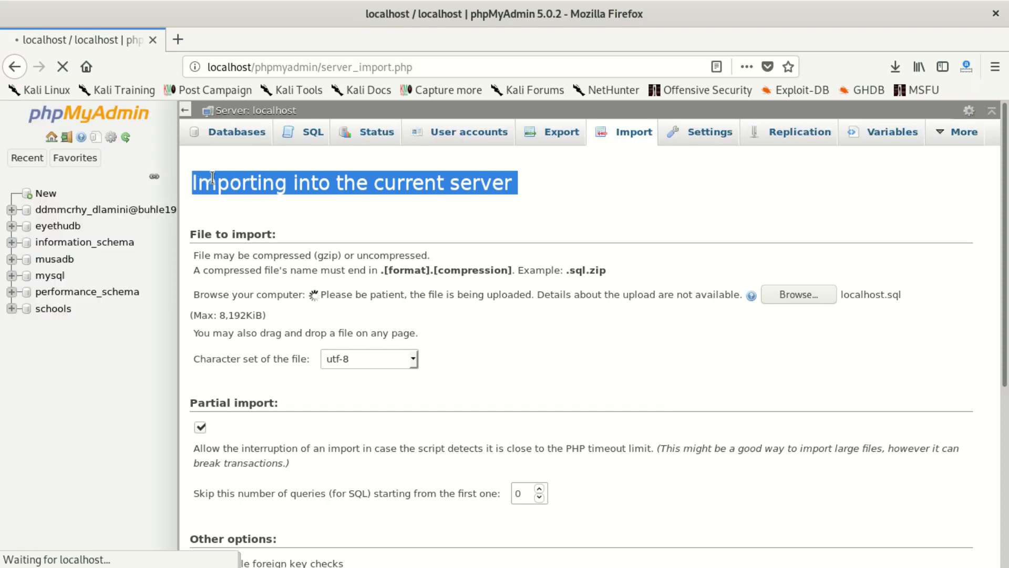
click(276, 177)
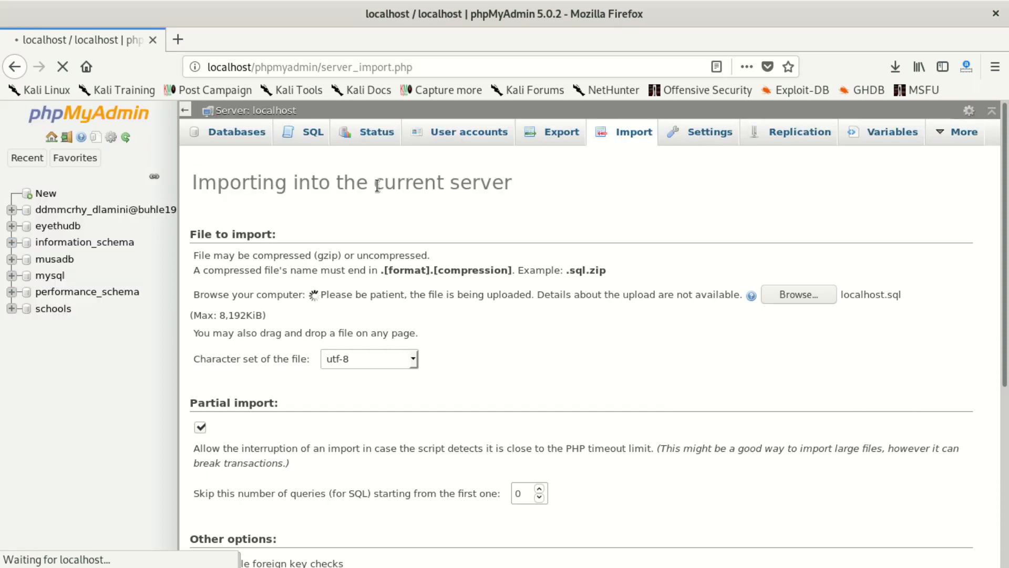
scroll(387, 253, down, 2)
scroll(387, 255, up, 2)
scroll(381, 317, down, 3)
scroll(379, 340, up, 2)
scroll(357, 344, up, 1)
scroll(342, 315, down, 2)
scroll(330, 295, up, 2)
triple_click(310, 183)
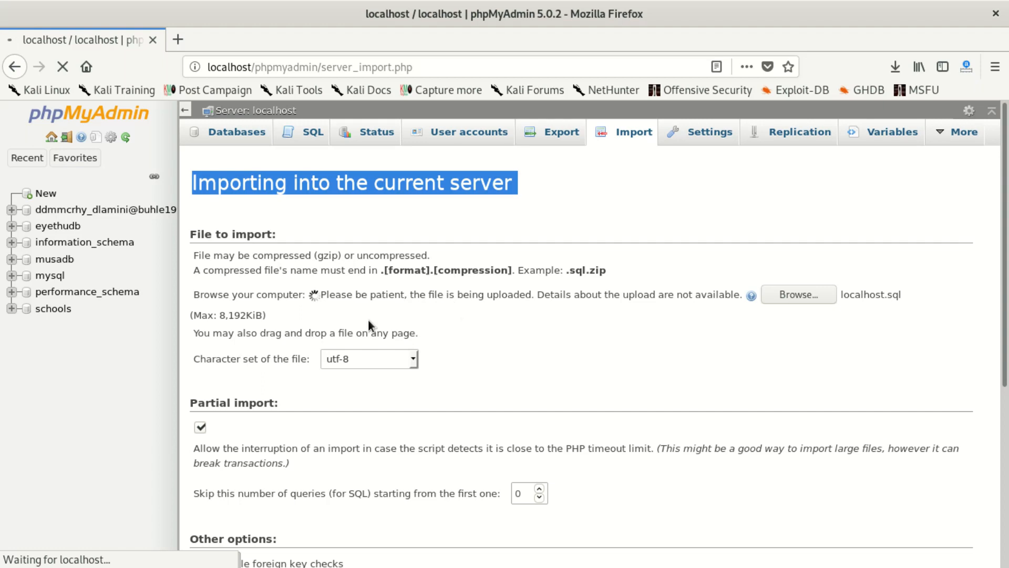
scroll(370, 326, down, 1)
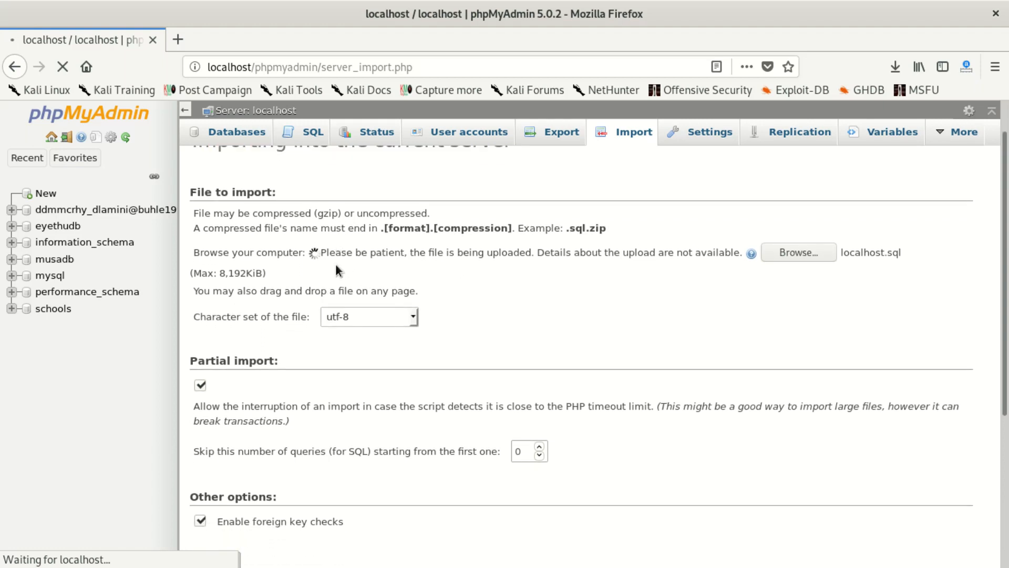
scroll(337, 271, up, 1)
drag(336, 271, 481, 304)
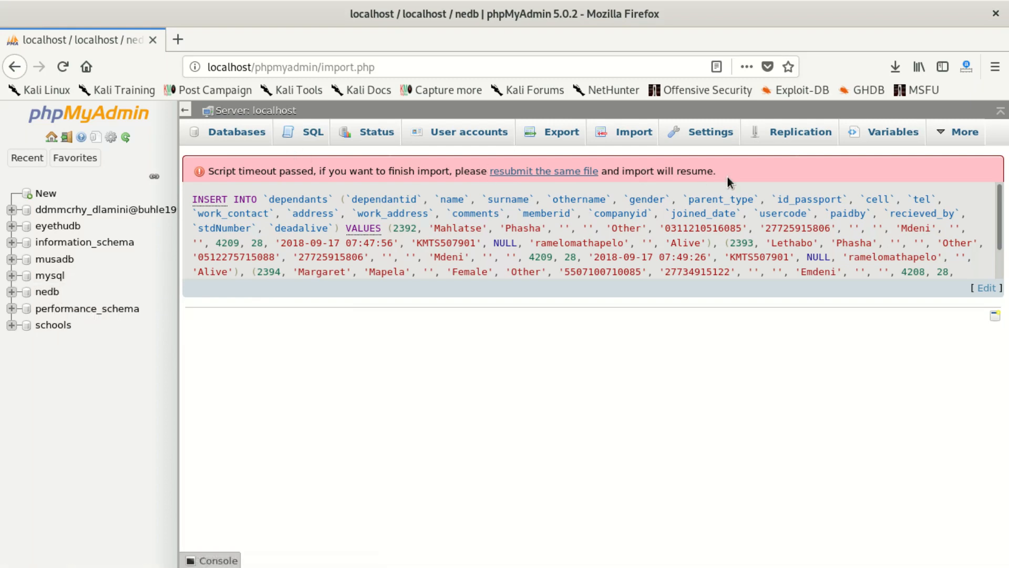
Read the import message and open the nedb database's structure to look through its tables
drag(721, 173, 208, 168)
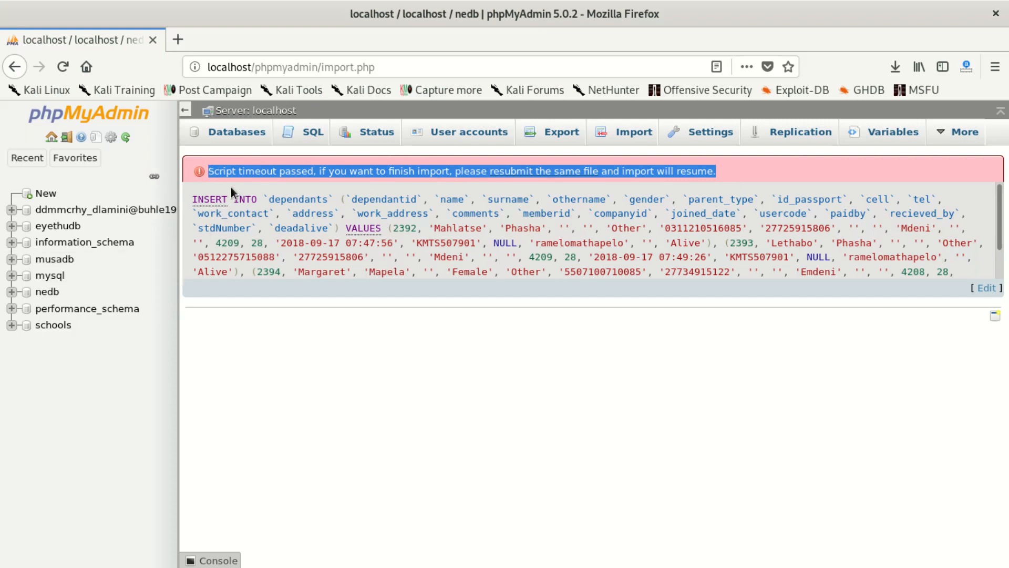
click(48, 293)
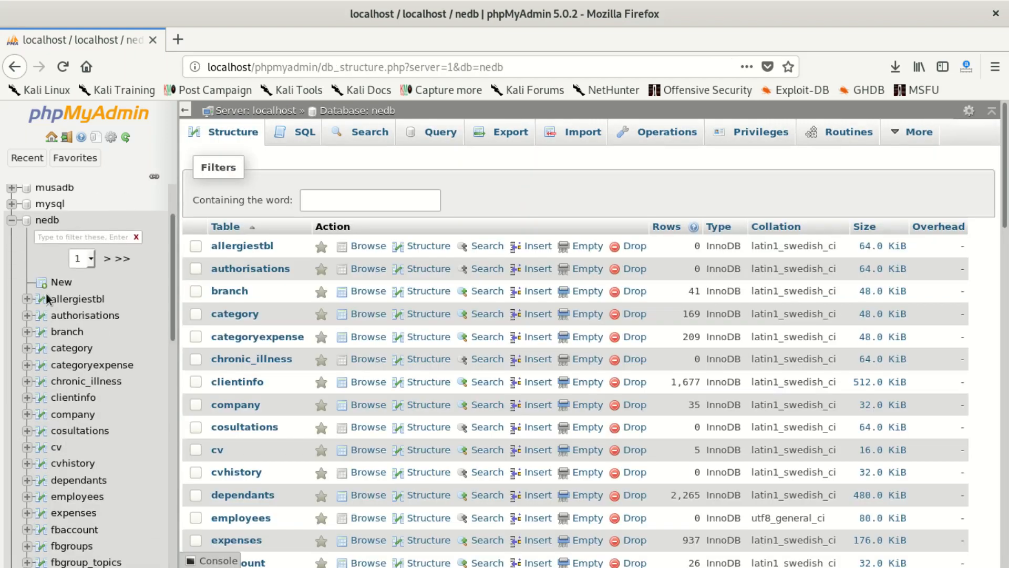
scroll(438, 252, down, 5)
scroll(423, 299, up, 2)
scroll(423, 300, up, 4)
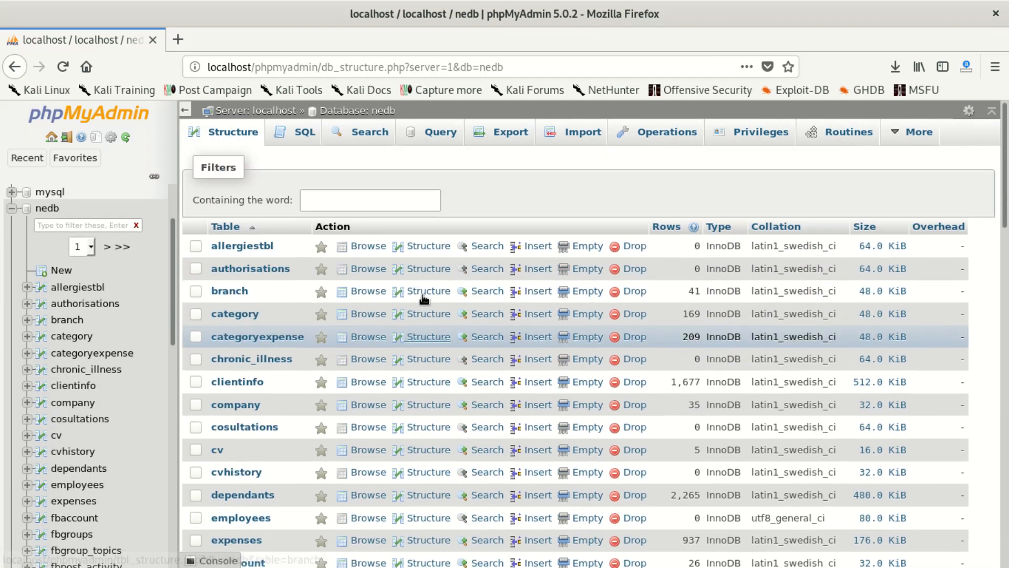
Open localhost.sql from the Downloads folder in the text editor and check the database name in its USE statement
drag(645, 18, 566, 379)
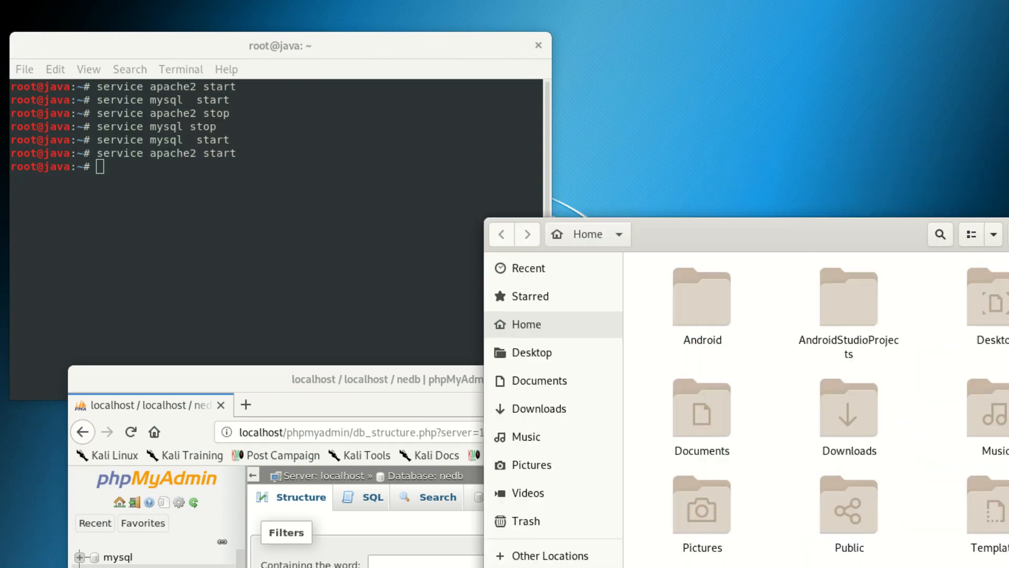
drag(842, 233, 580, 16)
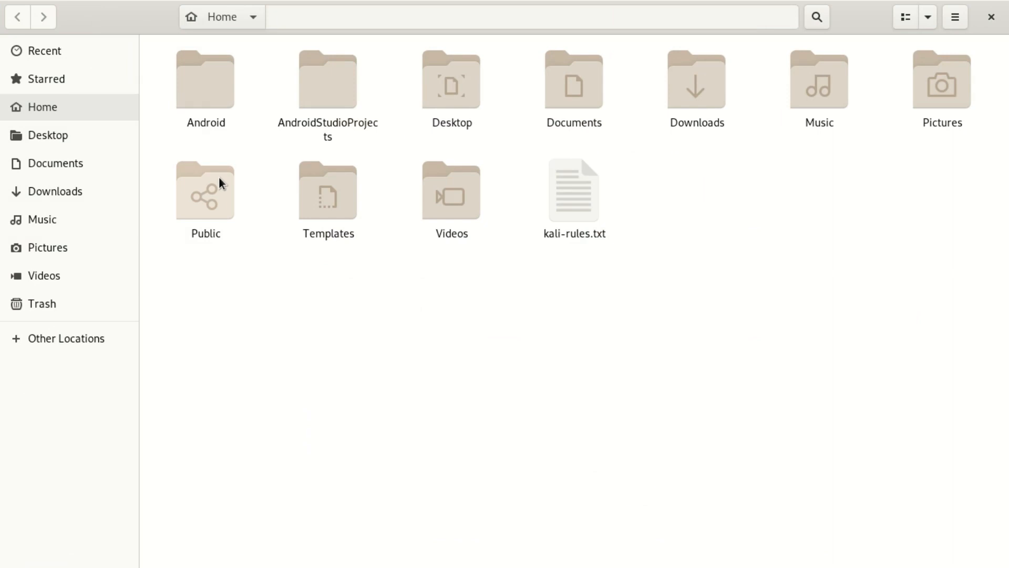
click(71, 198)
right_click(369, 119)
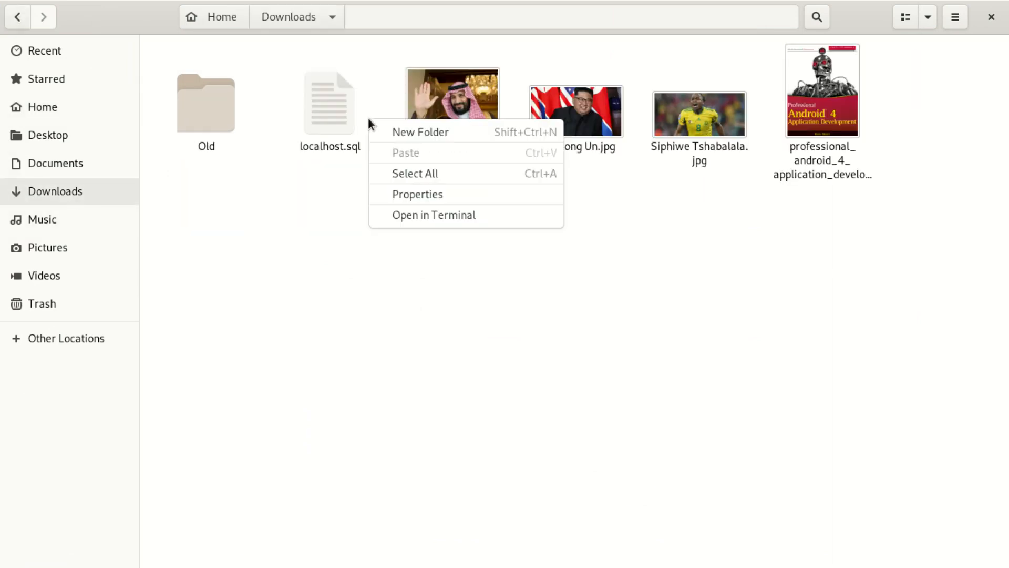
click(323, 115)
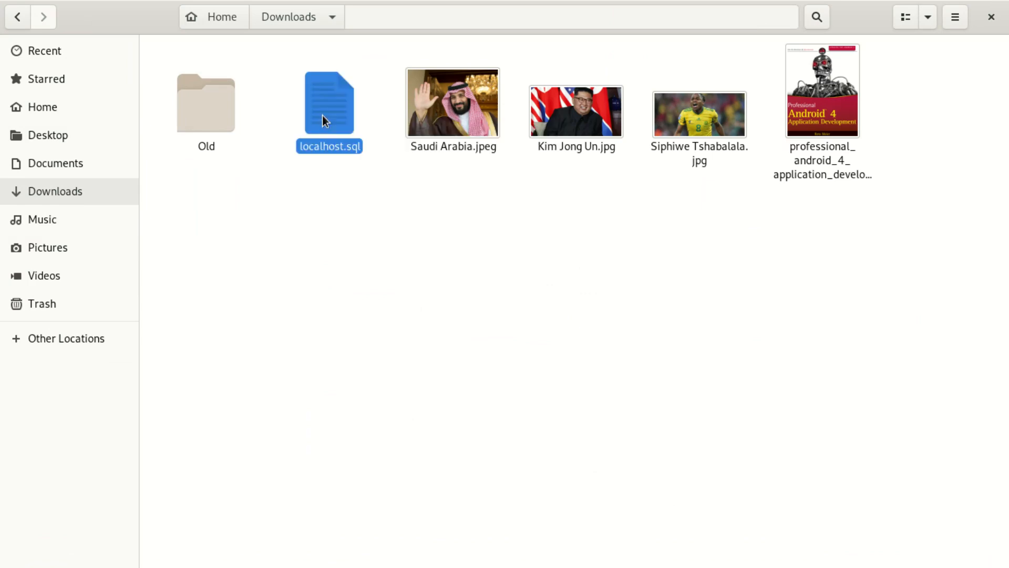
right_click(323, 116)
click(396, 131)
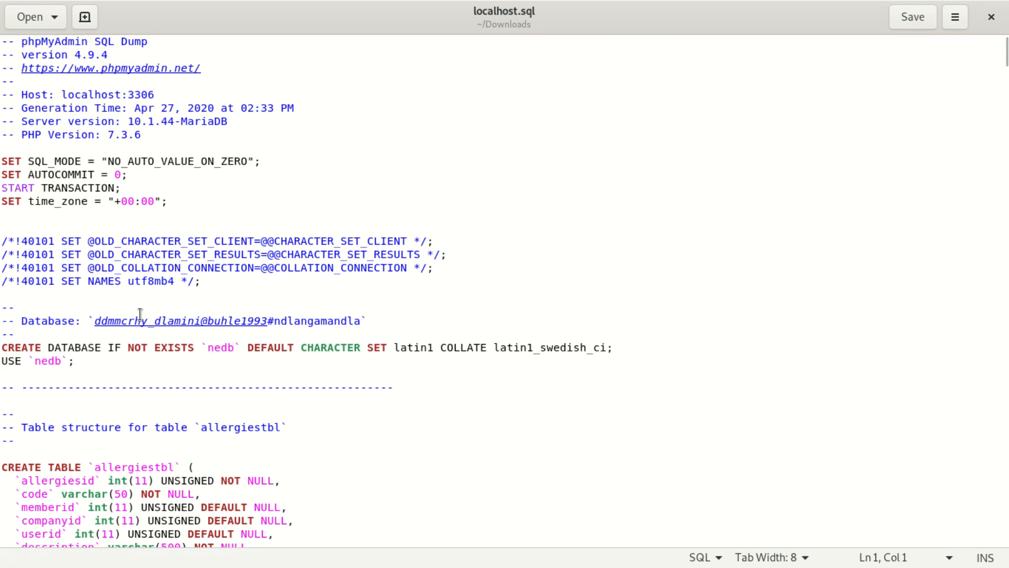
click(41, 359)
double_click(41, 359)
Close the SQL file and the file manager and return to the nedb structure page in Firefox to check the database name
click(989, 14)
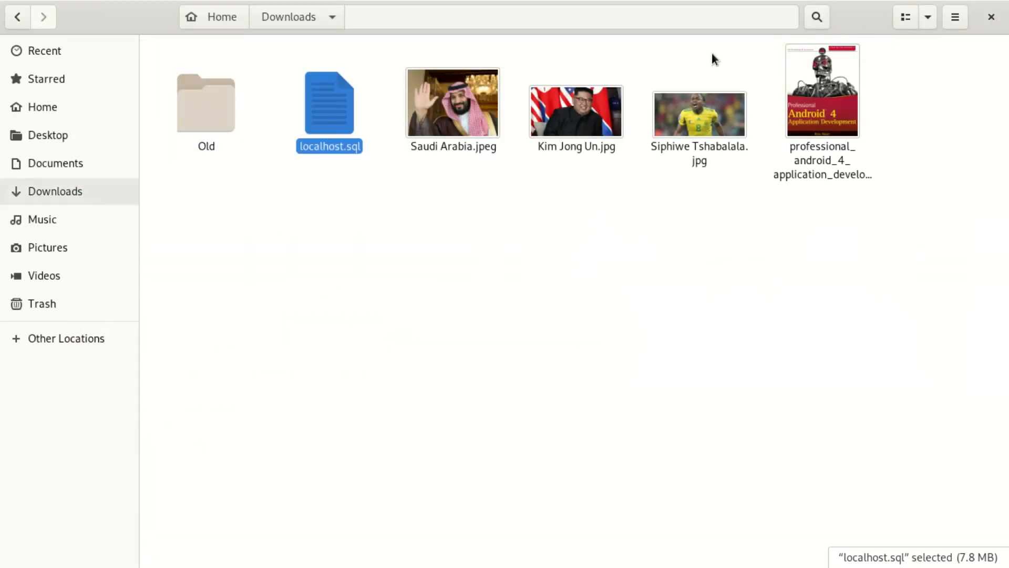
click(991, 17)
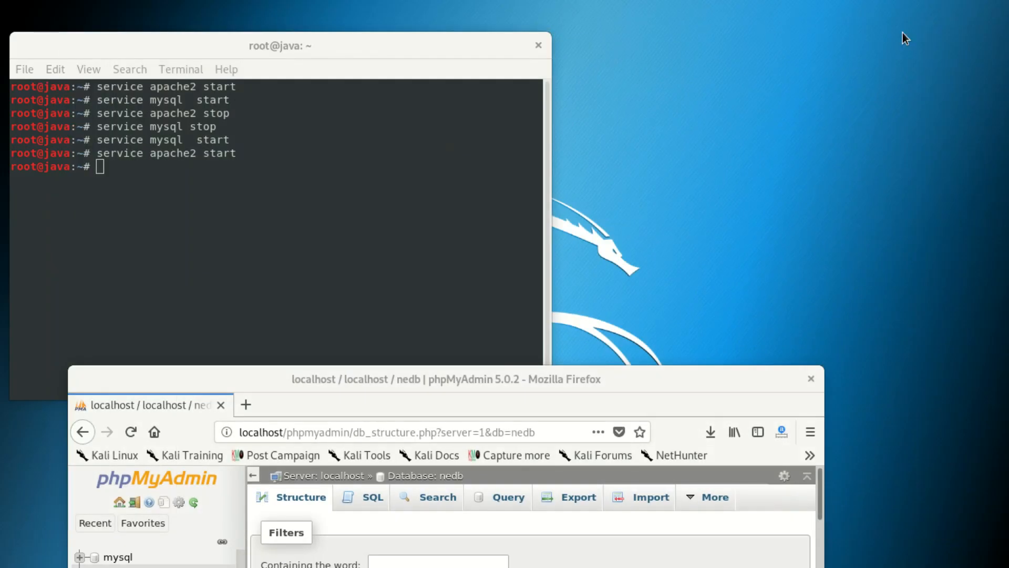
double_click(515, 379)
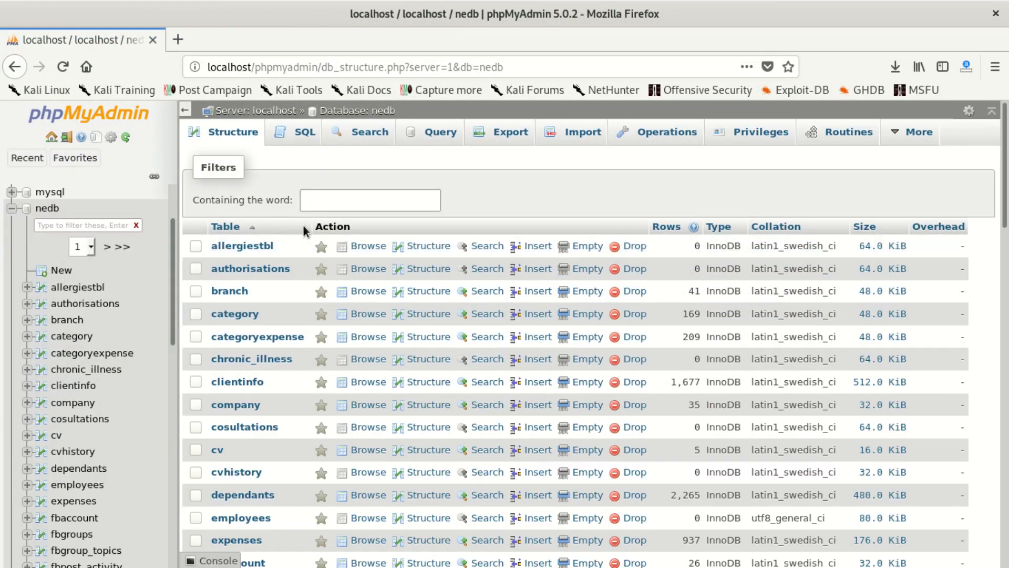
click(377, 111)
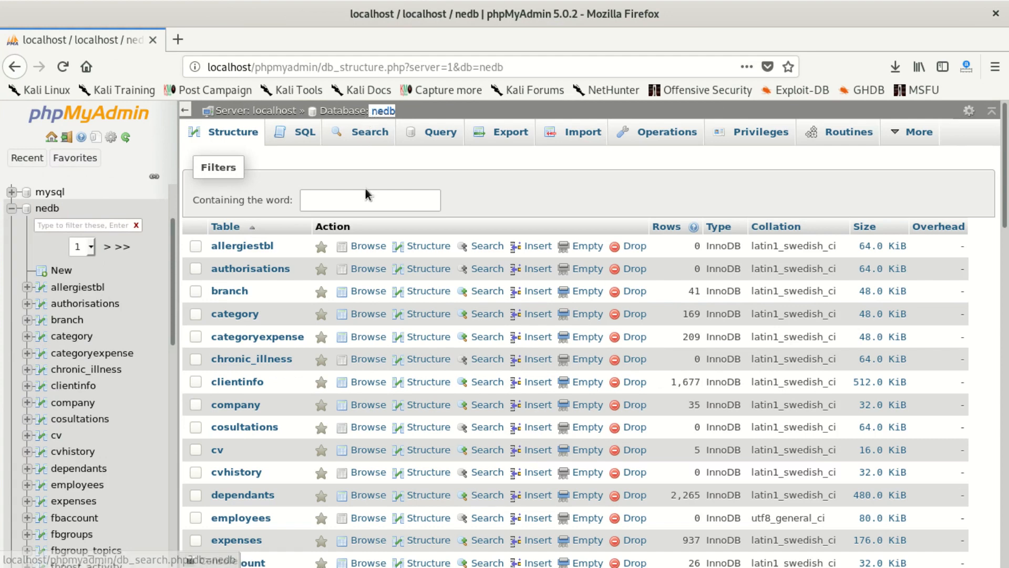